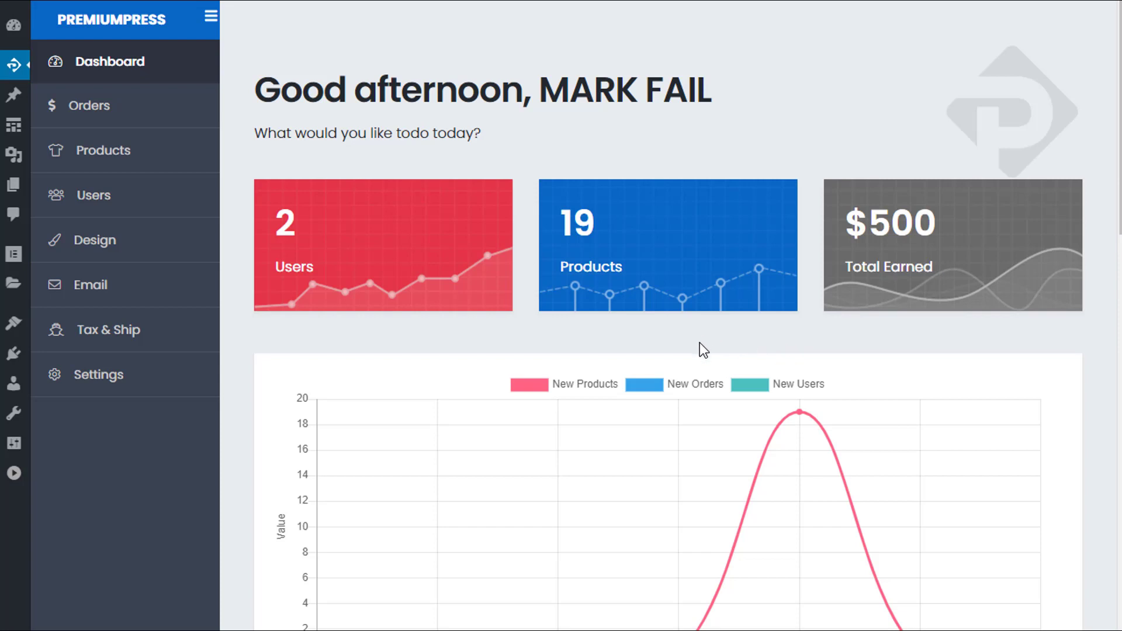
Scroll through the dashboard to review the new-products chart and recent activity.
scroll(486, 318, down, 2)
scroll(518, 310, up, 2)
scroll(882, 236, down, 7)
scroll(691, 267, down, 2)
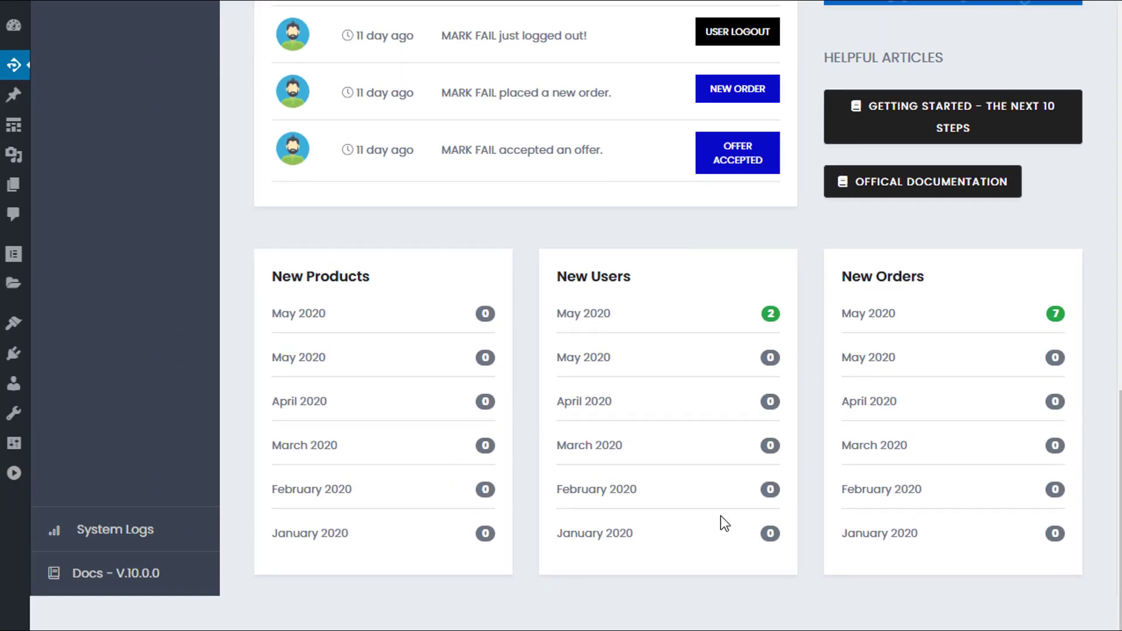
scroll(721, 515, up, 15)
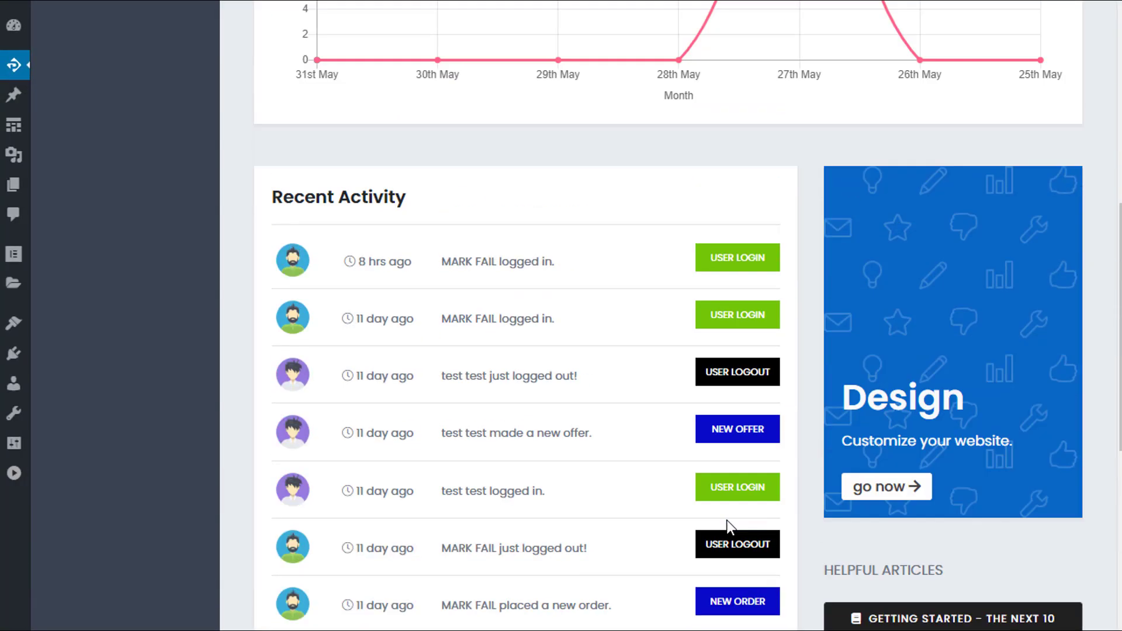
scroll(729, 528, up, 3)
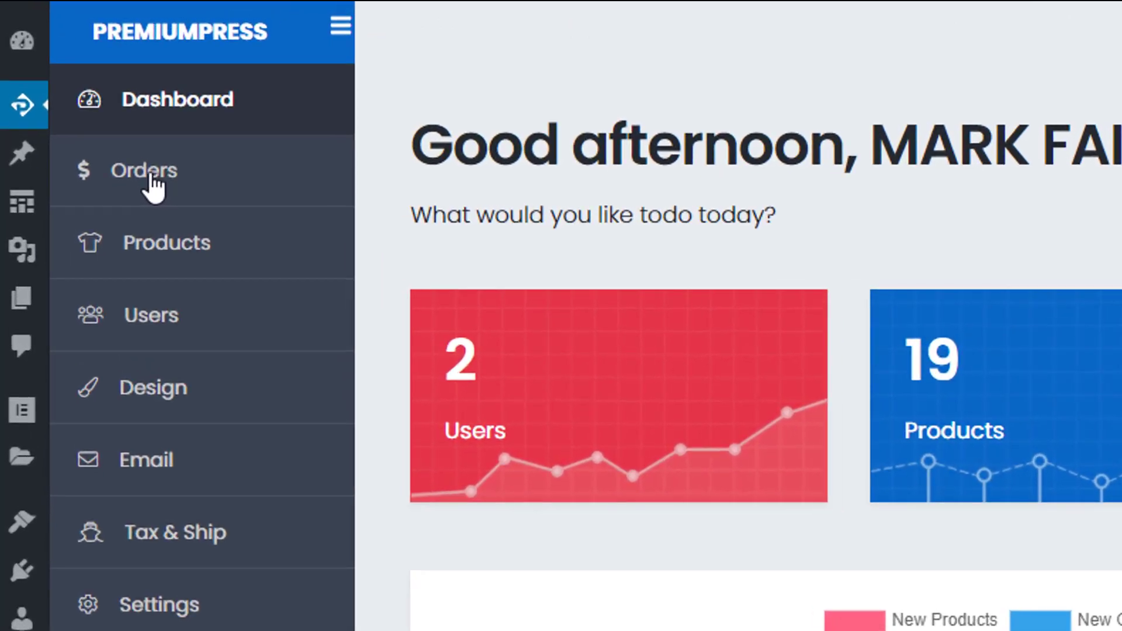
Open the All Orders list and scroll through its 7 orders.
click(151, 175)
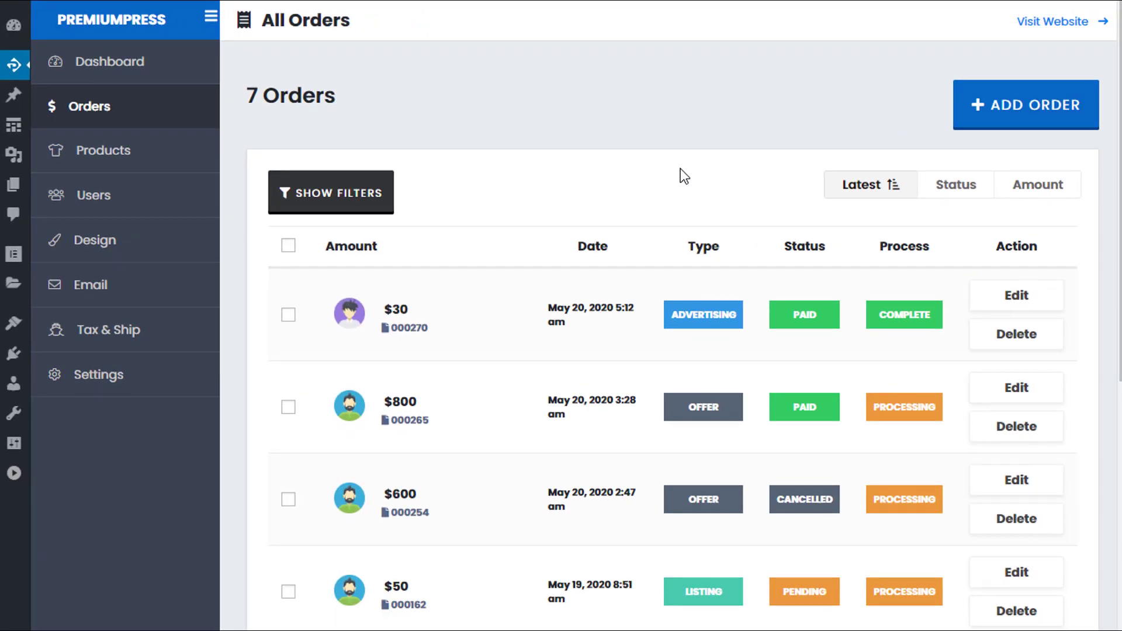
scroll(684, 175, down, 6)
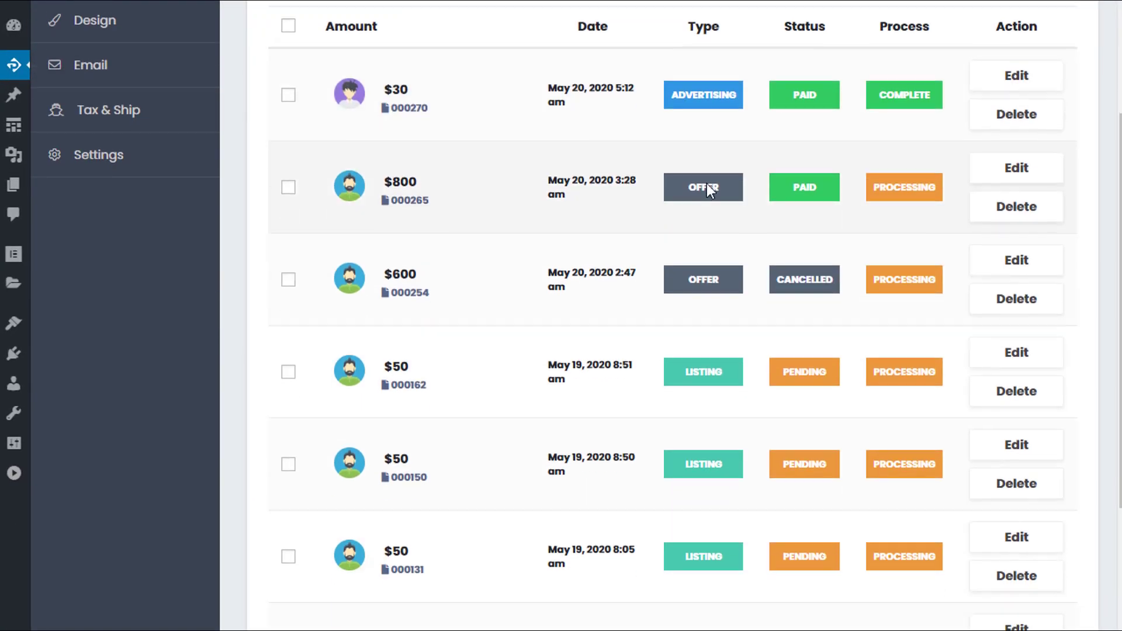
scroll(721, 218, up, 4)
scroll(720, 227, up, 2)
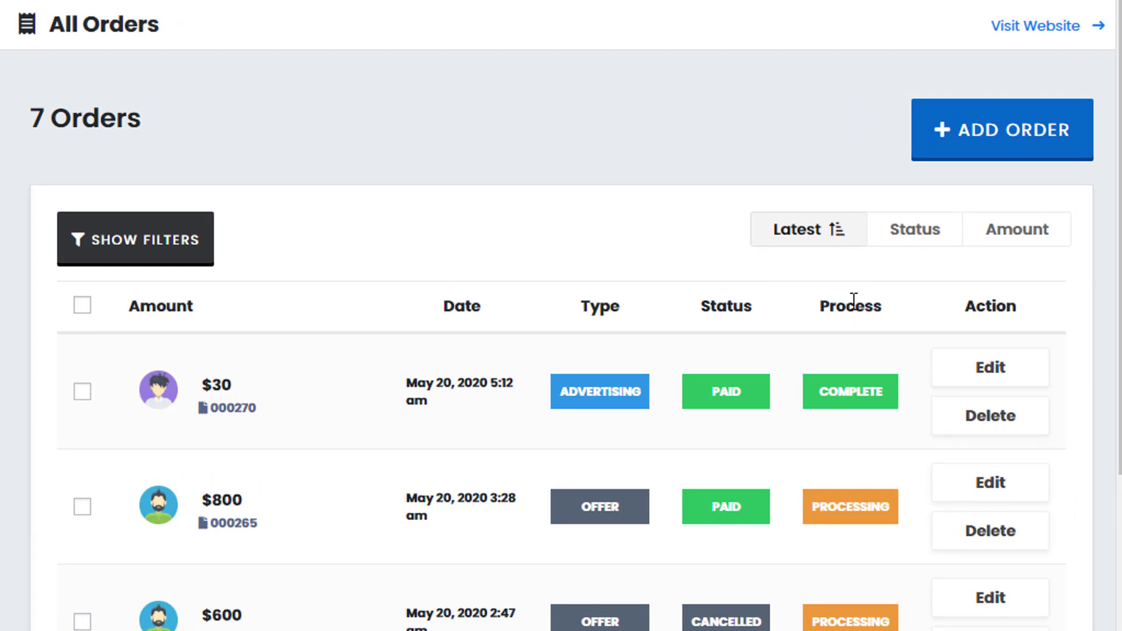
Open the $30 Search Bottom order for editing.
click(979, 374)
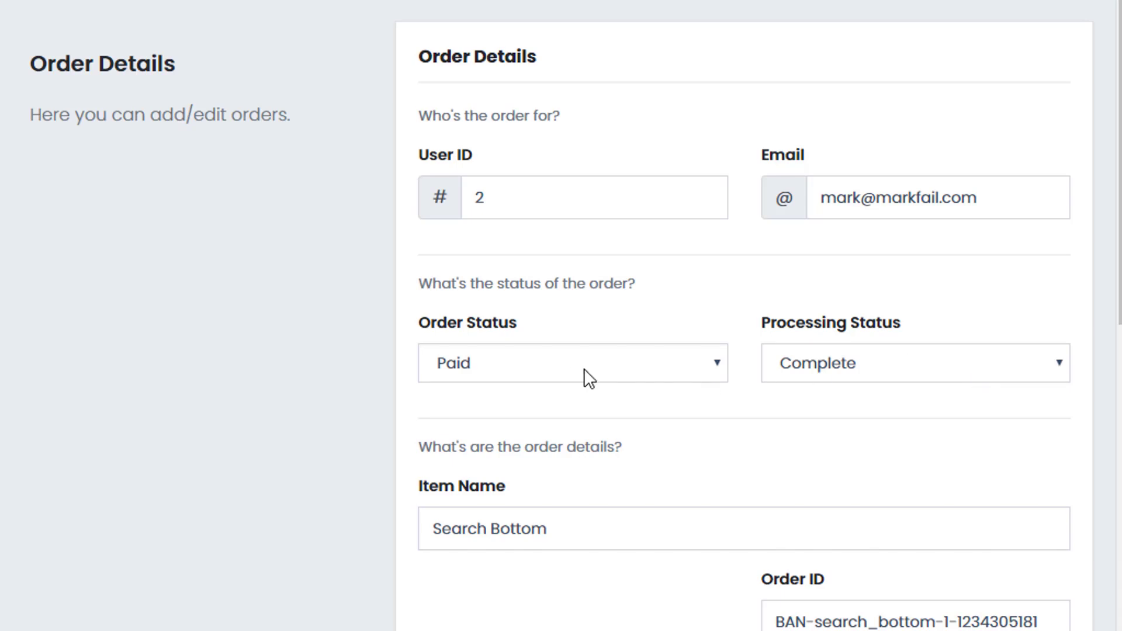
scroll(505, 278, down, 3)
scroll(510, 286, up, 3)
scroll(611, 244, down, 2)
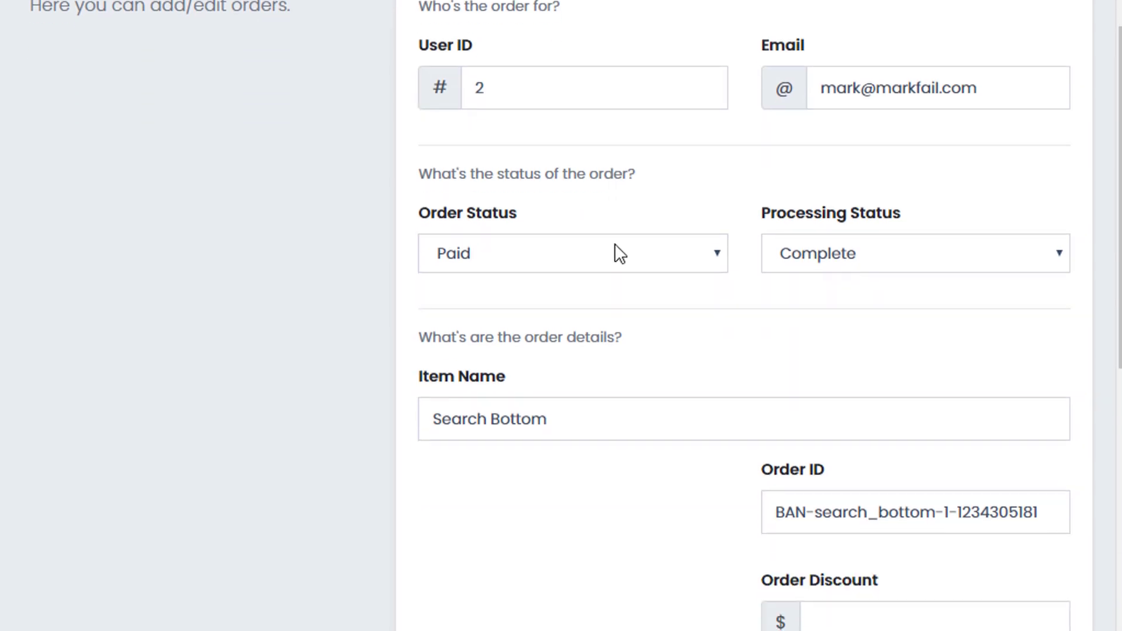
Keep the order status as Paid and set the processing status to Recurring.
click(614, 251)
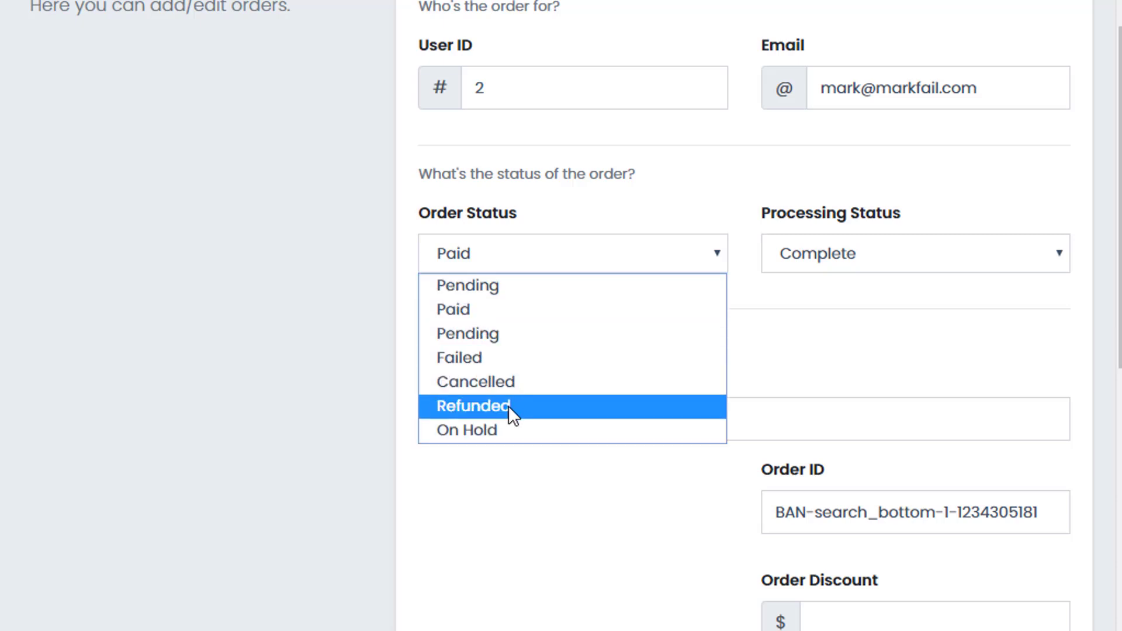
click(784, 366)
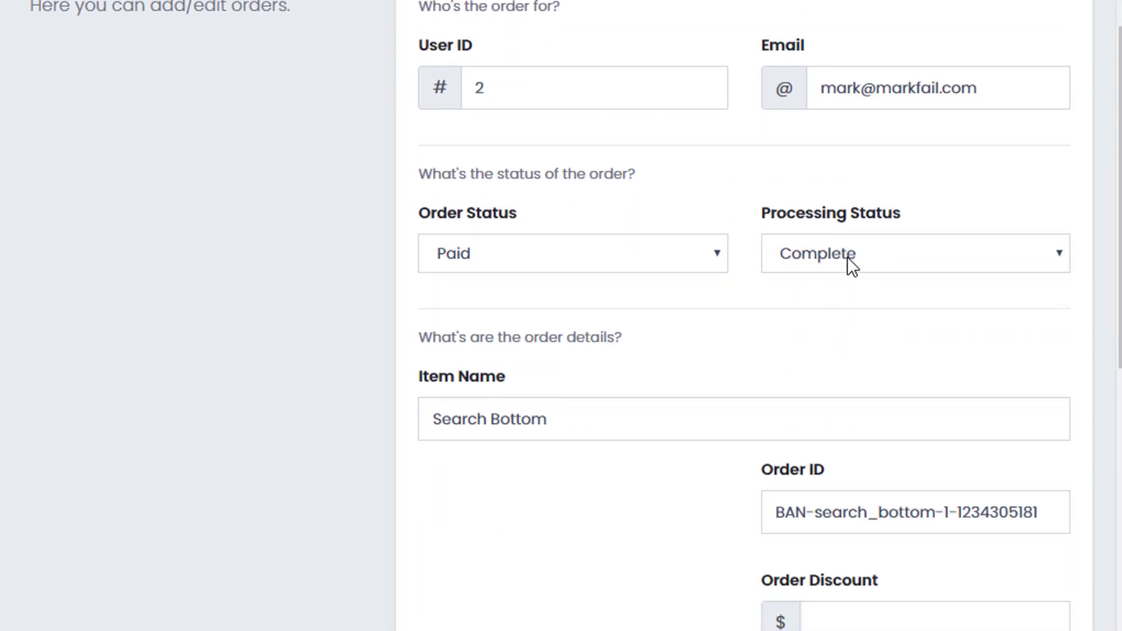
click(851, 266)
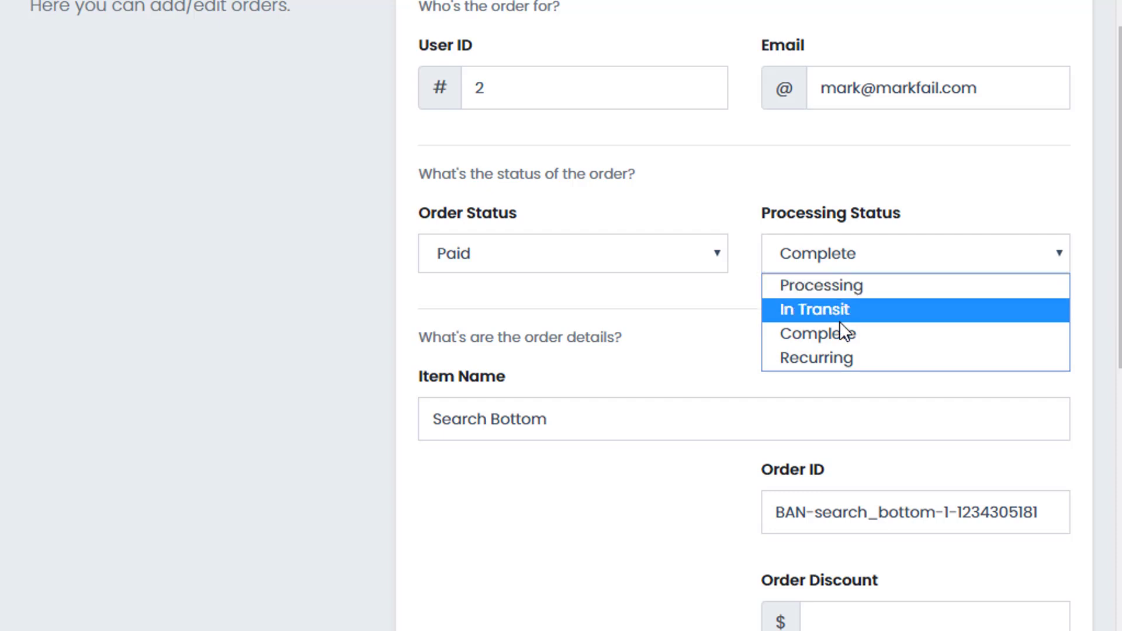
click(845, 359)
Scroll down to review the order's $30 invoice preview.
scroll(602, 290, down, 2)
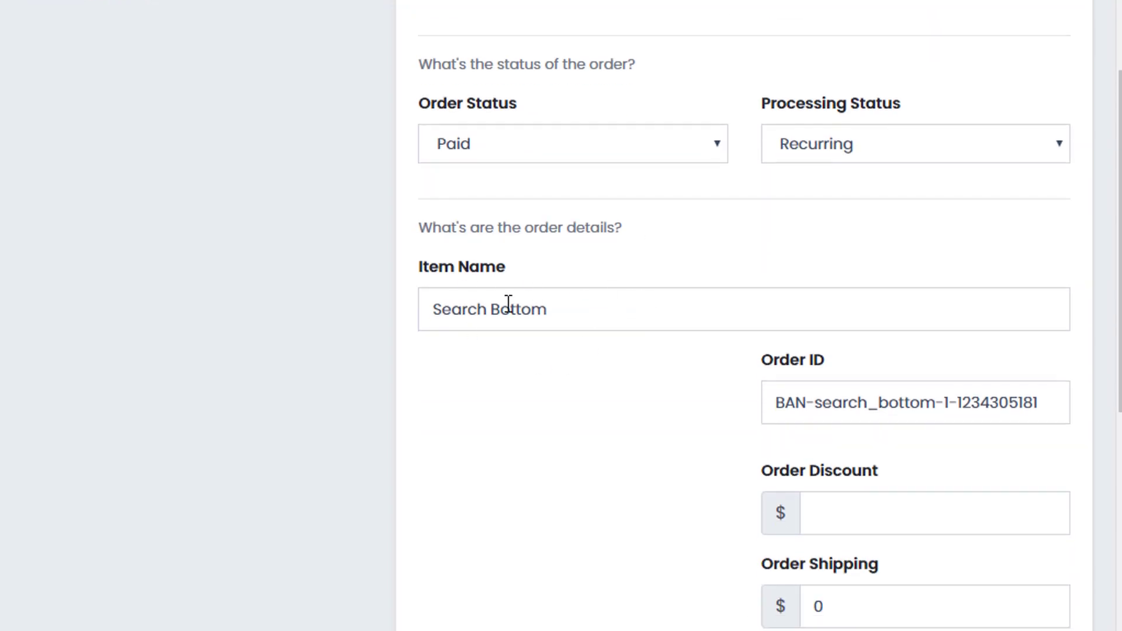
scroll(510, 338, down, 2)
scroll(515, 329, up, 2)
scroll(625, 348, down, 4)
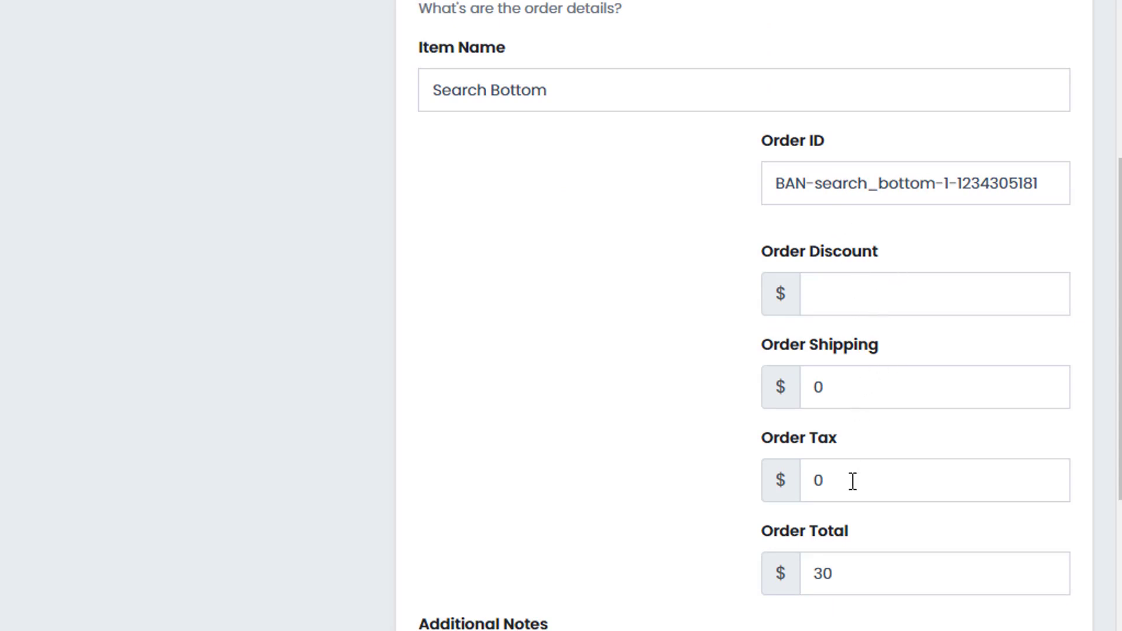
scroll(666, 514, down, 2)
scroll(619, 517, down, 2)
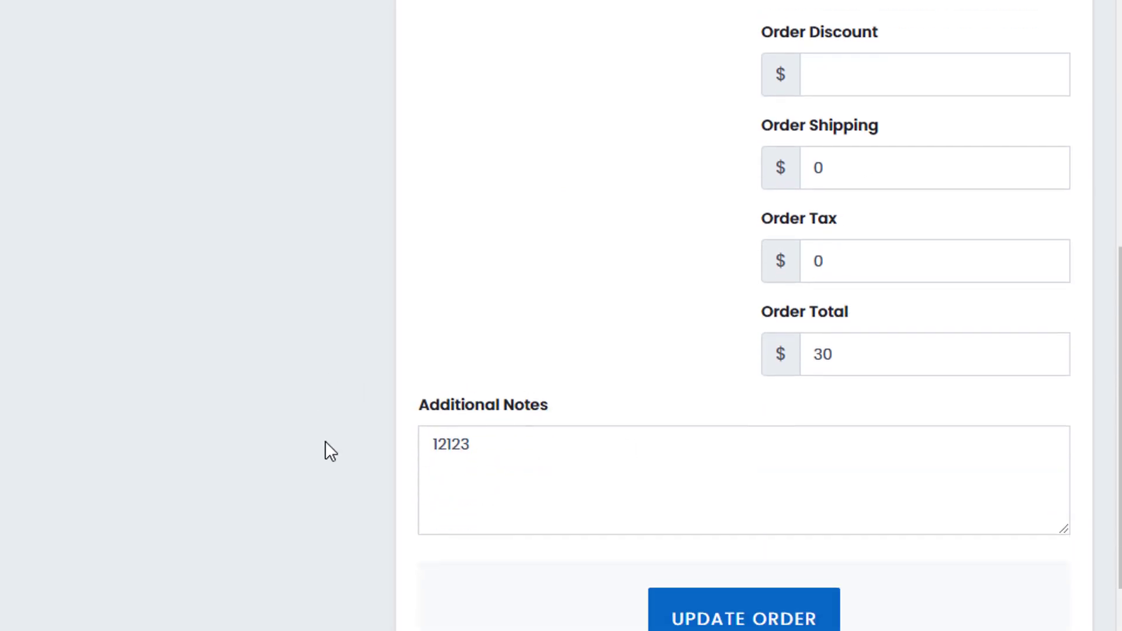
scroll(384, 383, down, 9)
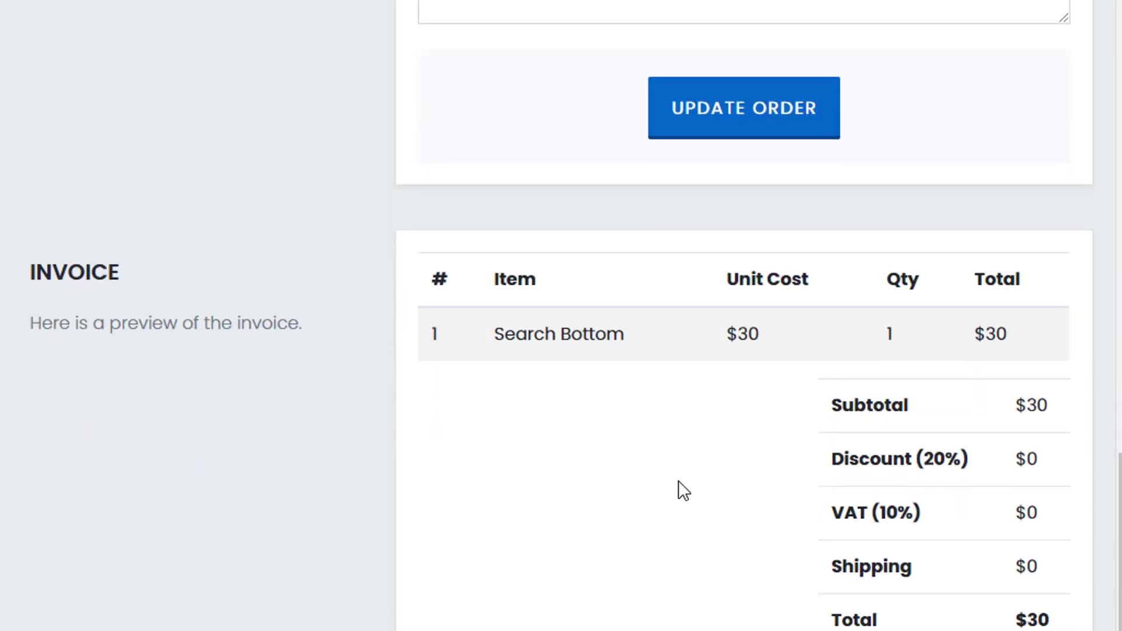
scroll(451, 504, up, 2)
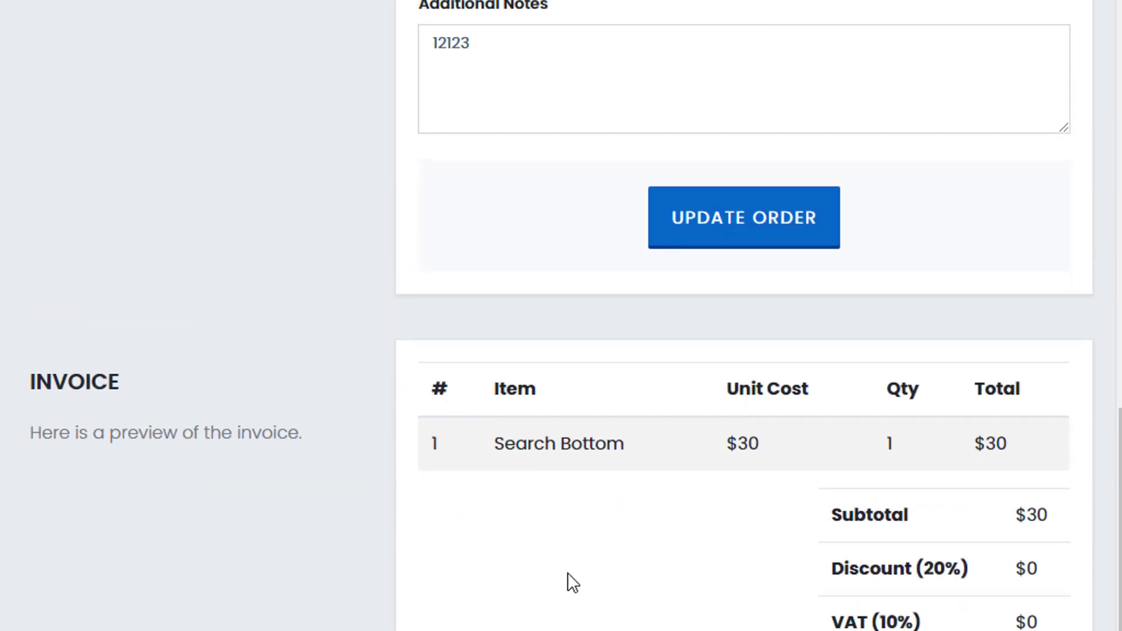
scroll(483, 571, down, 2)
scroll(483, 571, up, 18)
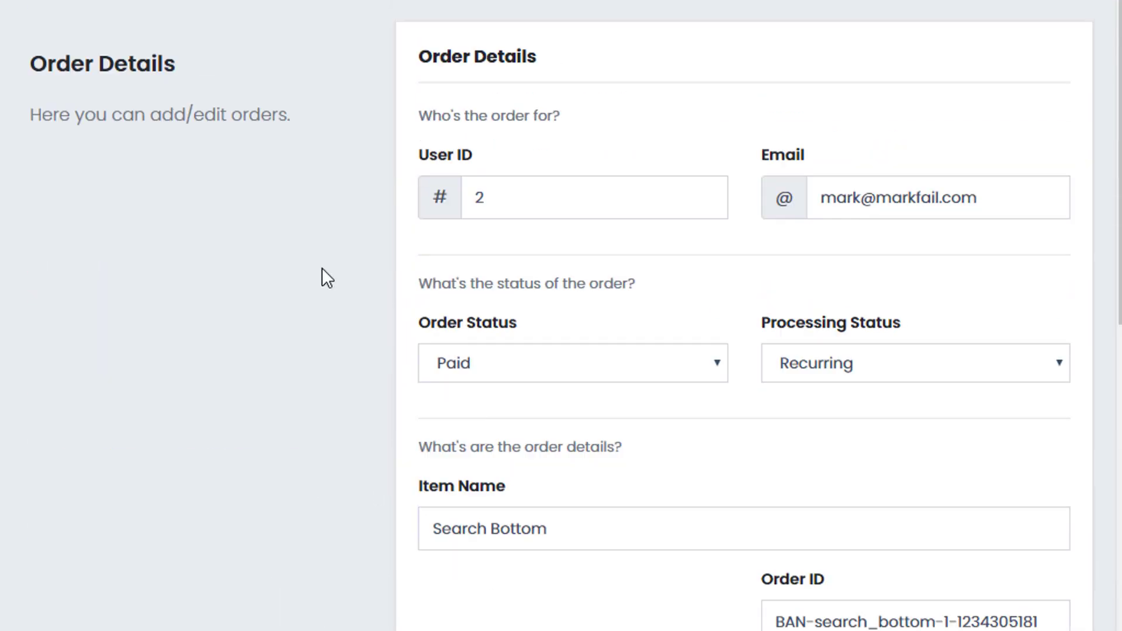
Return to All Orders and highlight the ADVERTISING and LISTING order types.
key(alt+Left)
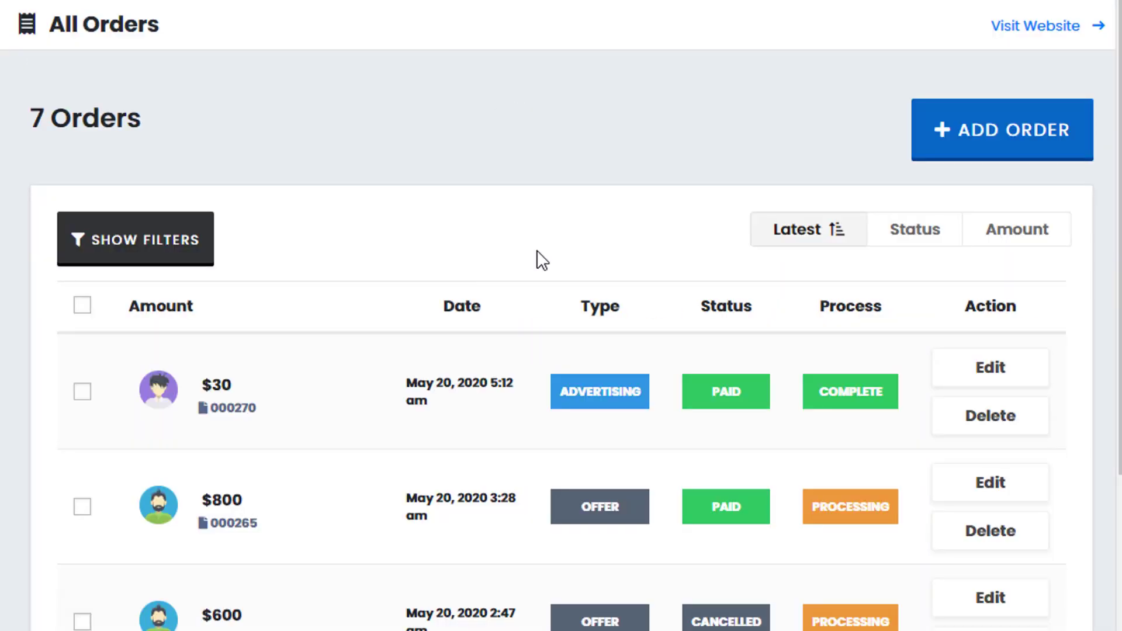
scroll(623, 261, down, 4)
scroll(607, 349, up, 4)
double_click(603, 398)
scroll(573, 412, down, 2)
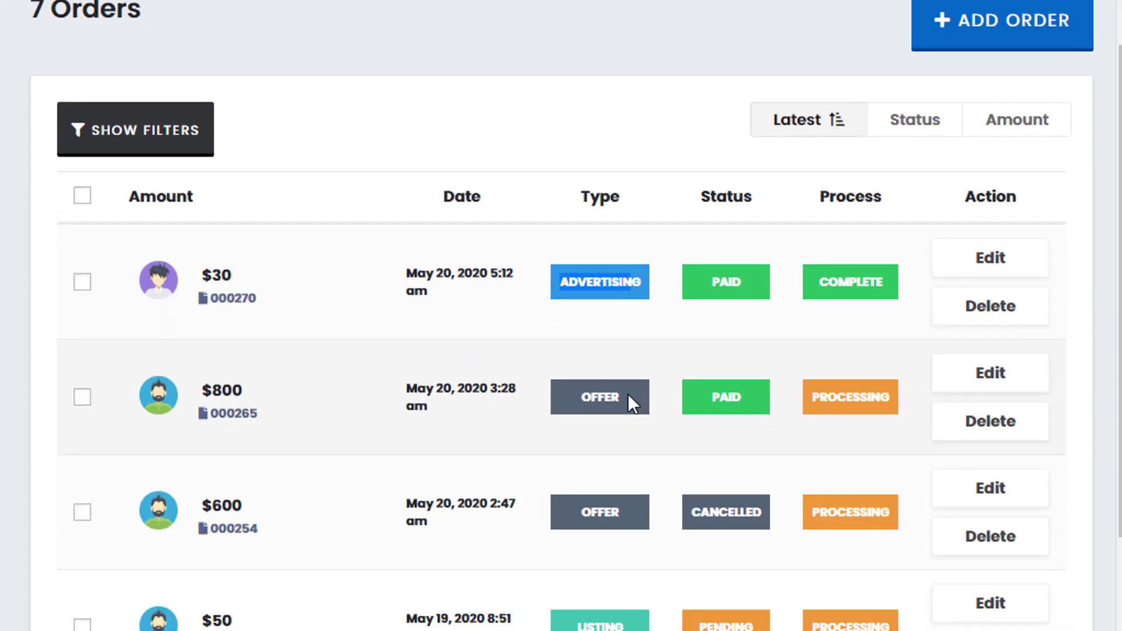
scroll(607, 409, down, 4)
double_click(584, 408)
scroll(582, 412, down, 1)
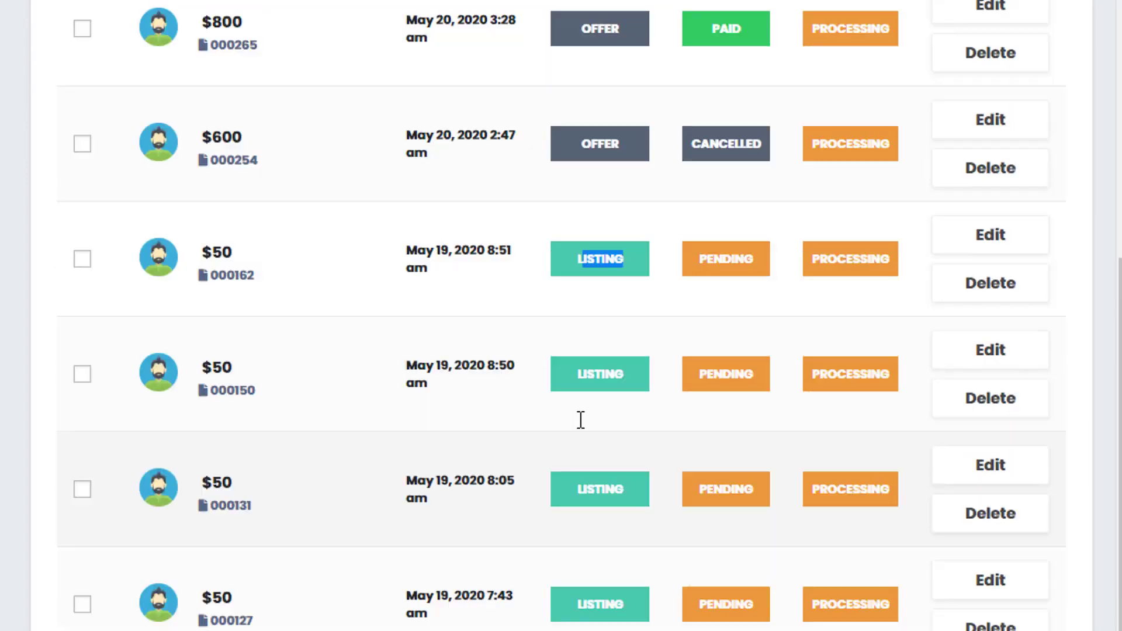
scroll(580, 419, up, 6)
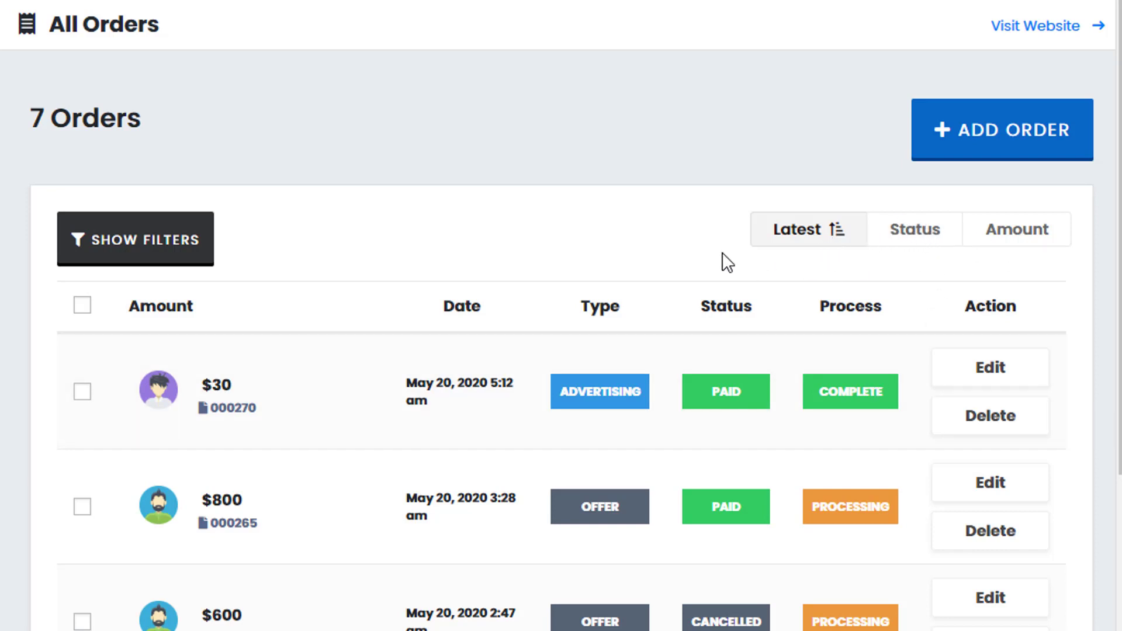
Sort the orders by status, then amount, then date with oldest first.
click(915, 237)
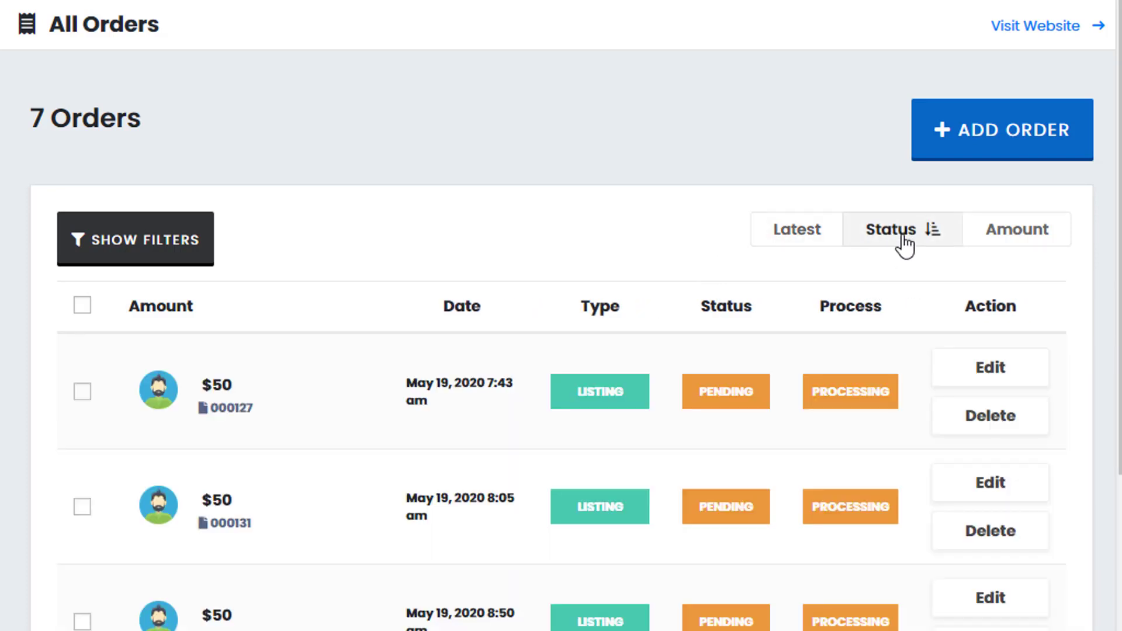
click(1000, 235)
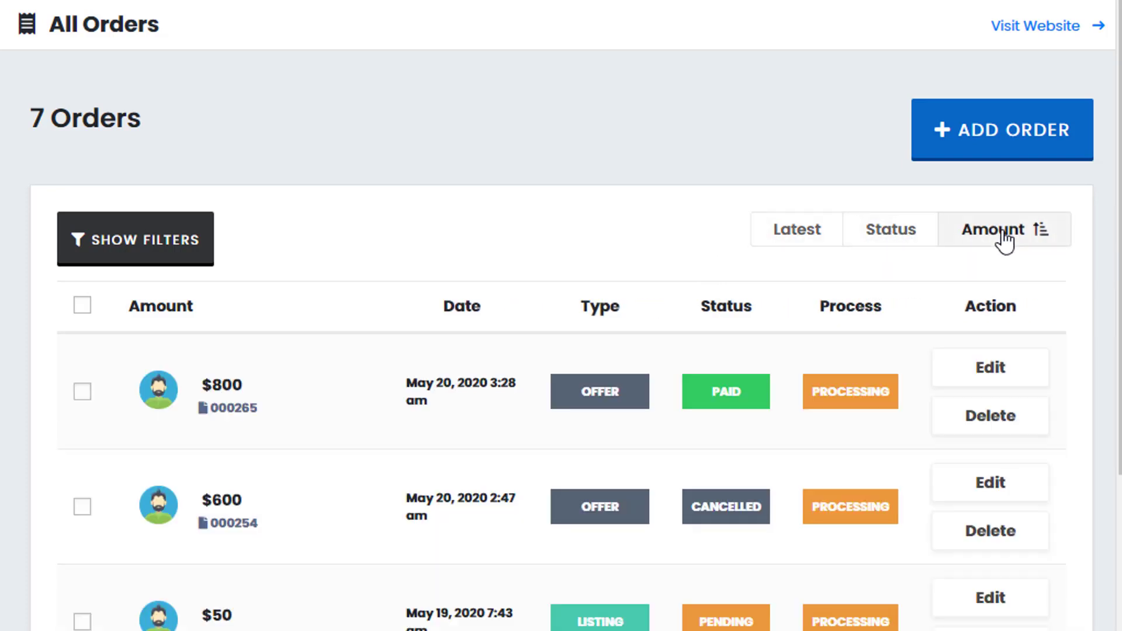
click(1006, 239)
click(805, 240)
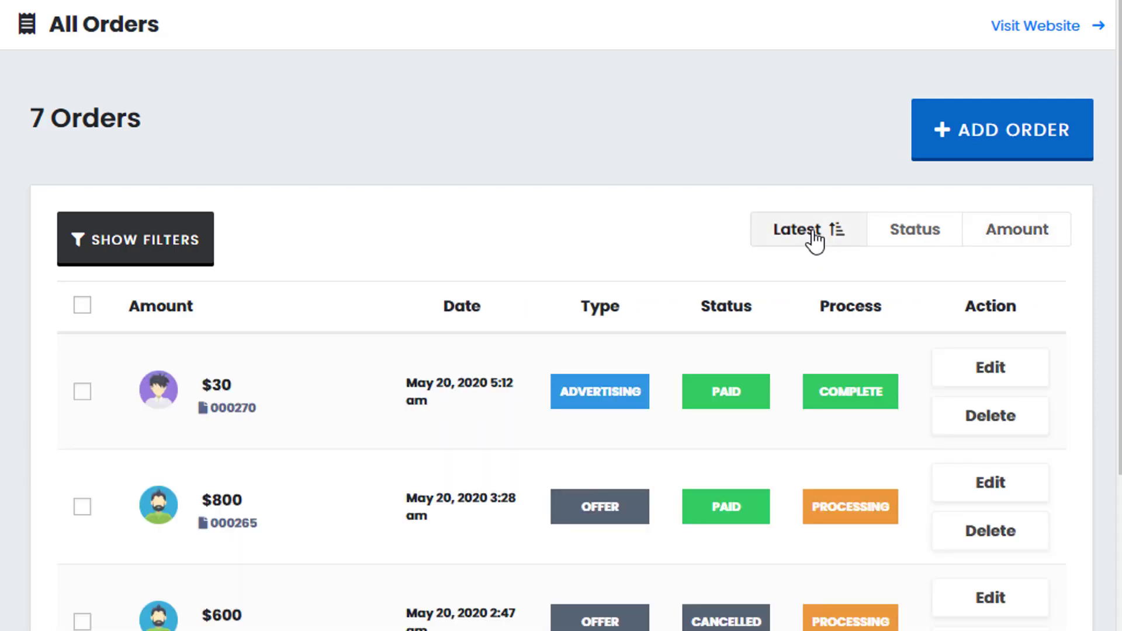
click(813, 239)
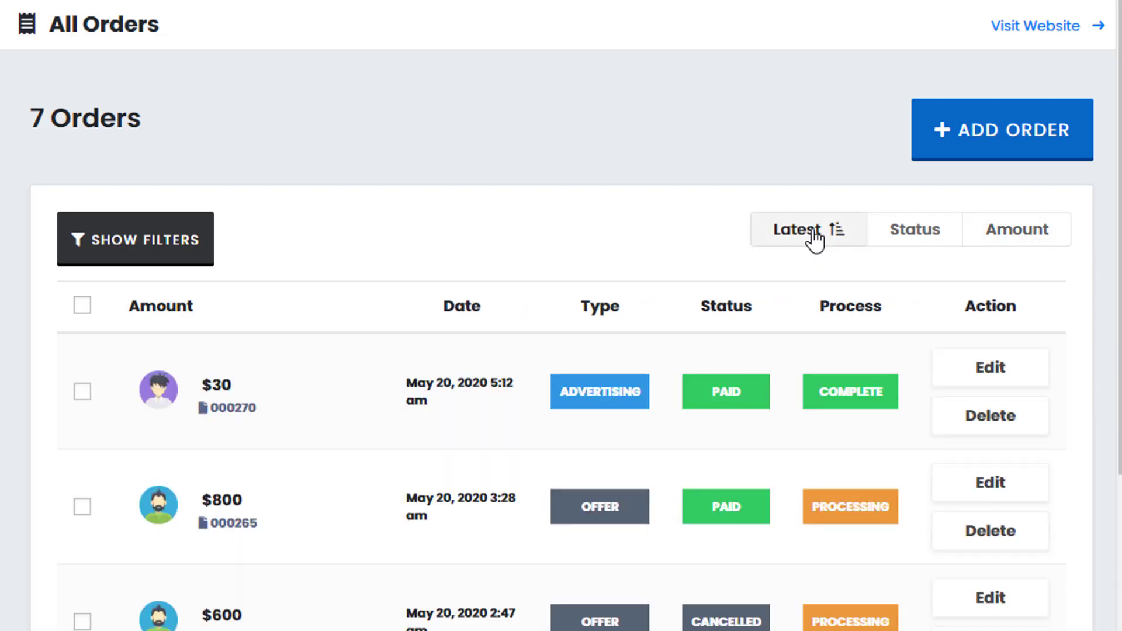
Filter the orders list to show only Pending orders.
click(158, 259)
scroll(421, 420, down, 2)
scroll(422, 424, up, 2)
scroll(422, 425, down, 4)
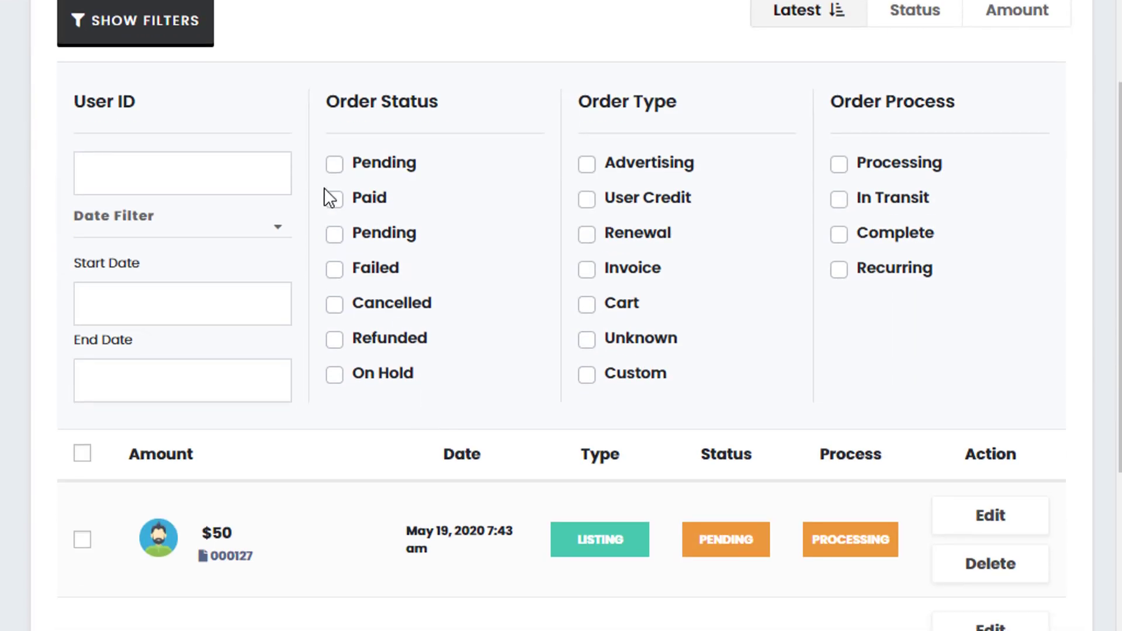
click(335, 179)
scroll(593, 454, down, 4)
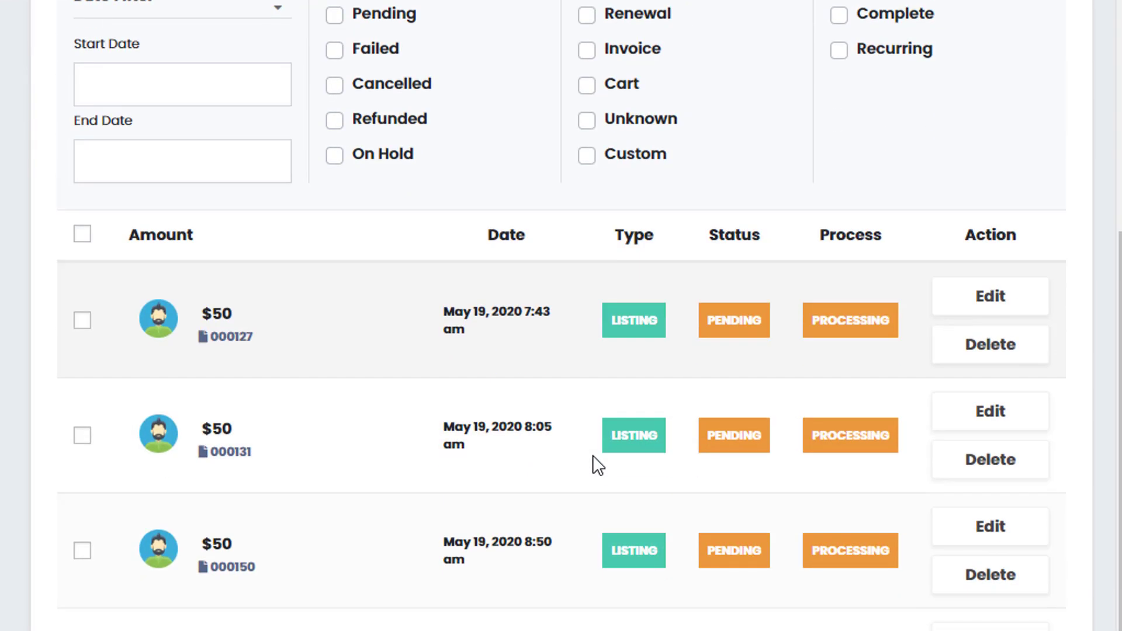
scroll(593, 455, up, 6)
Switch the filter to Paid orders, then clear it and hide the filter options.
click(344, 279)
click(340, 313)
scroll(753, 508, down, 4)
scroll(753, 508, up, 4)
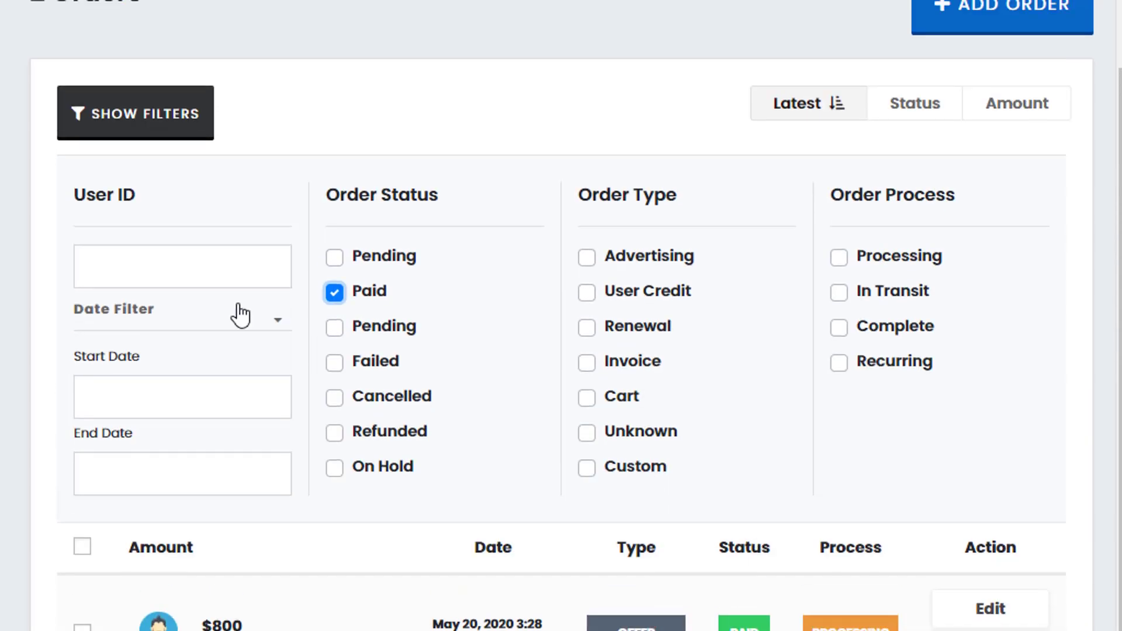
click(334, 292)
click(192, 123)
scroll(478, 530, up, 2)
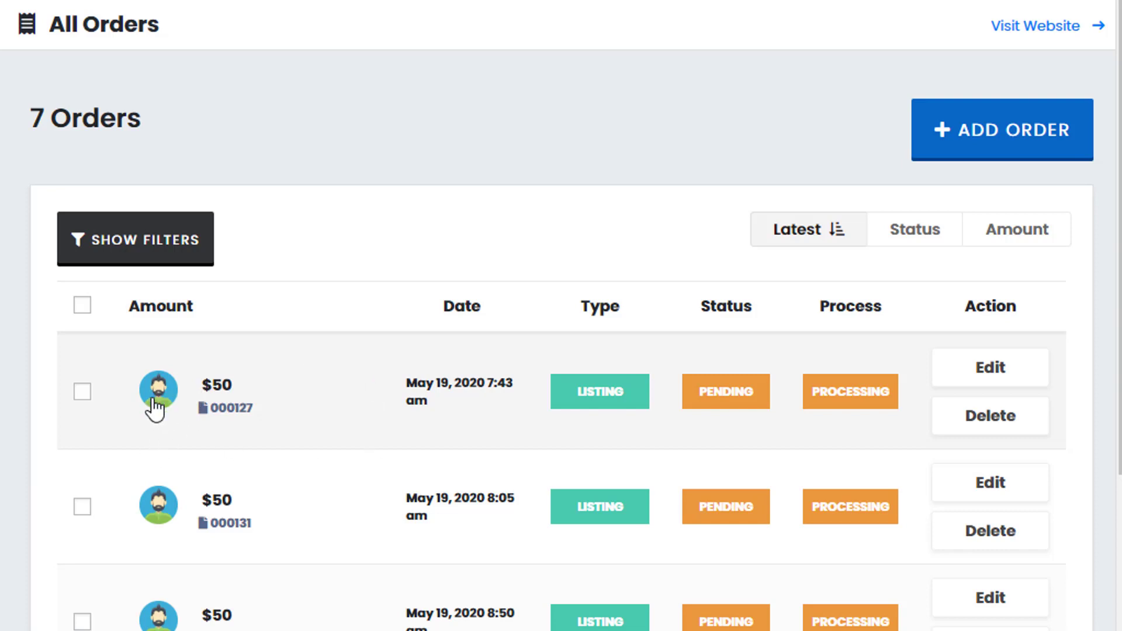
click(228, 409)
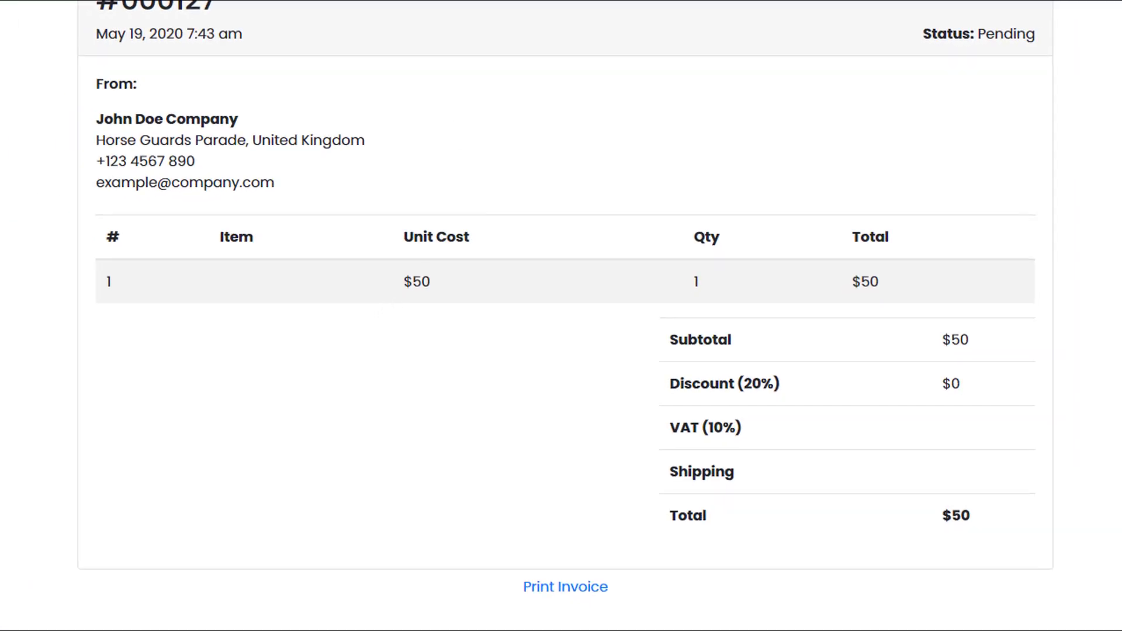
key(alt+Left)
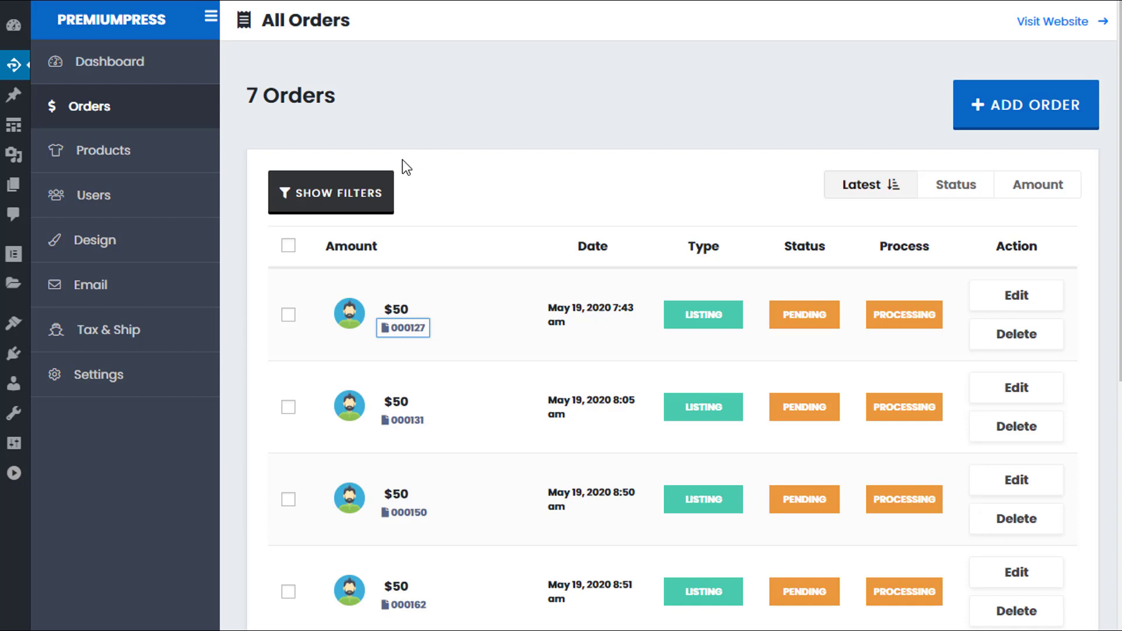
Go from the settings overview to the Payment Gateways settings page.
click(109, 381)
scroll(328, 351, down, 3)
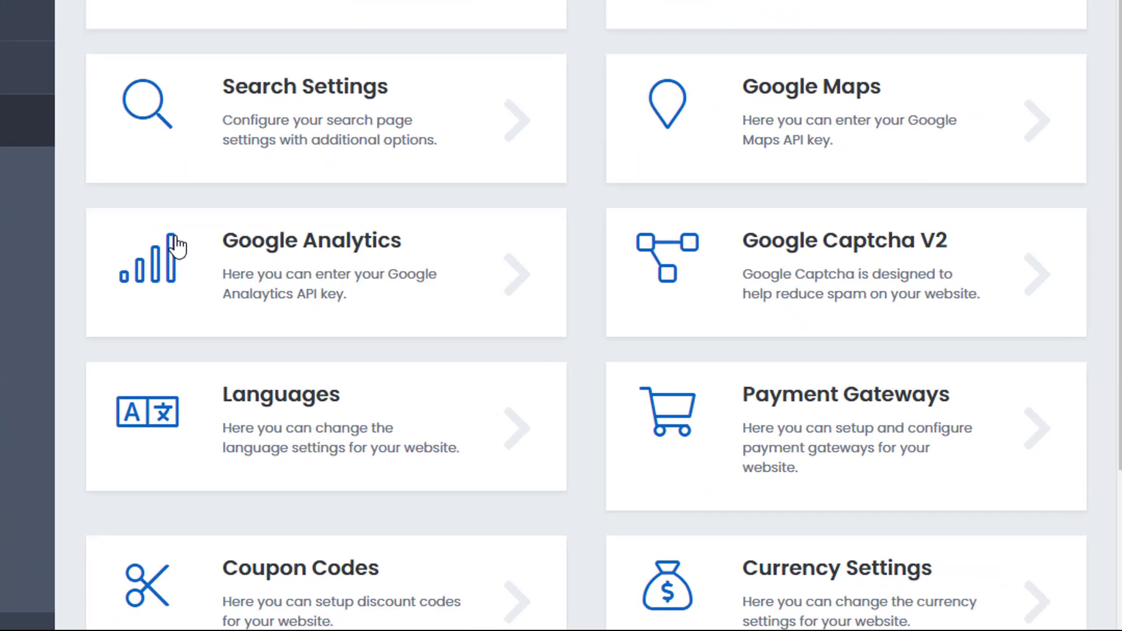
scroll(159, 239, down, 3)
click(17, 409)
scroll(594, 379, down, 10)
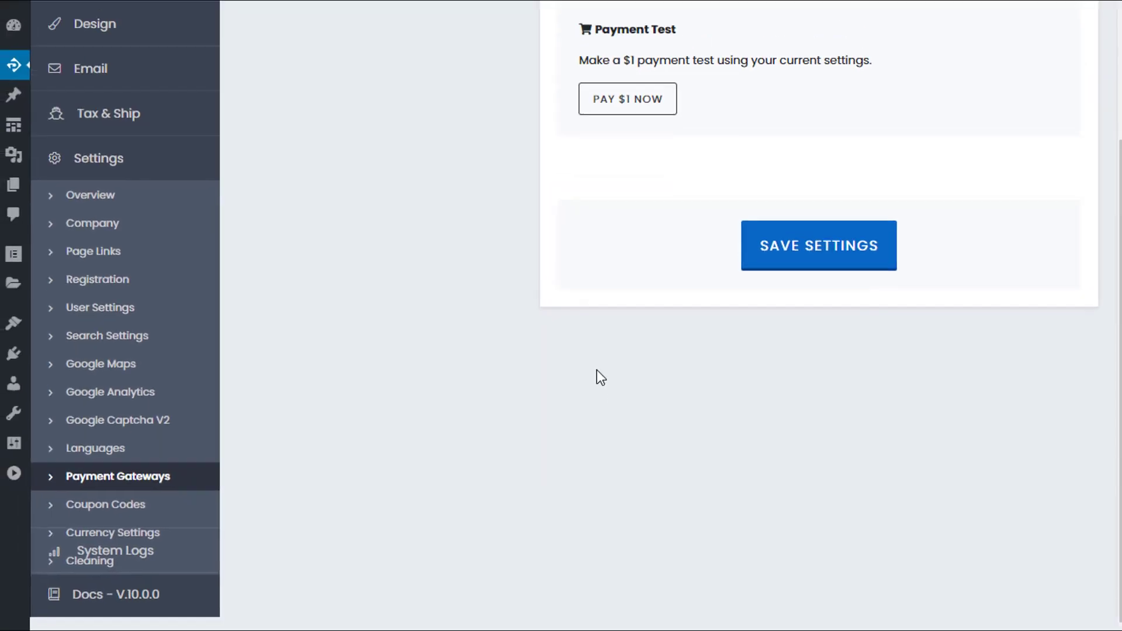
scroll(593, 376, up, 4)
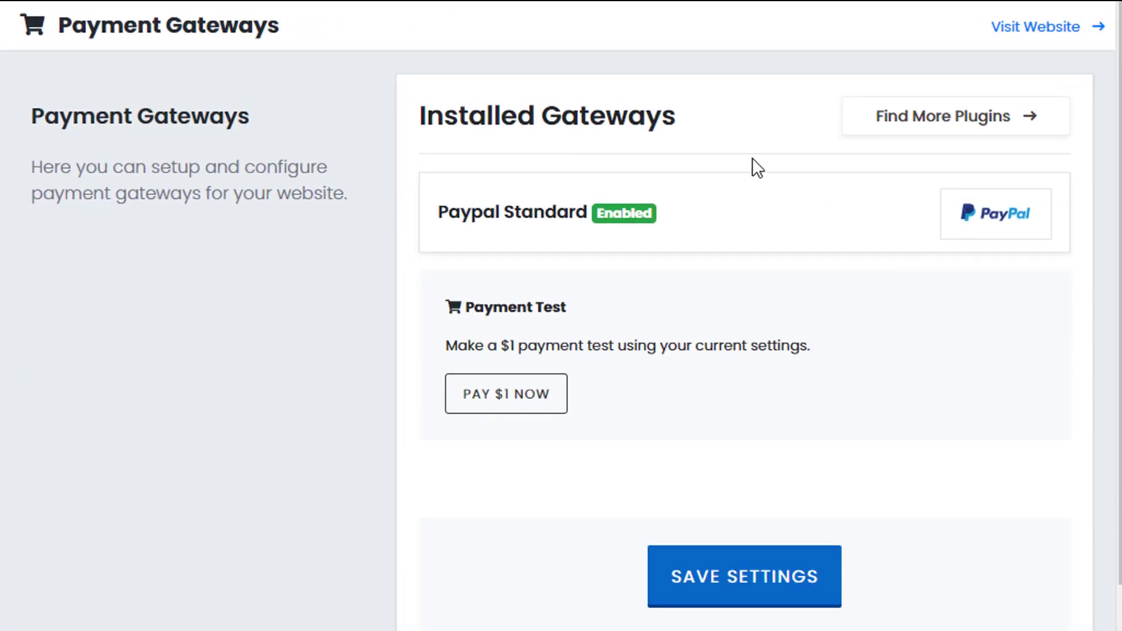
Toggle the PayPal Standard gateway off and back on, then collapse its settings.
click(630, 222)
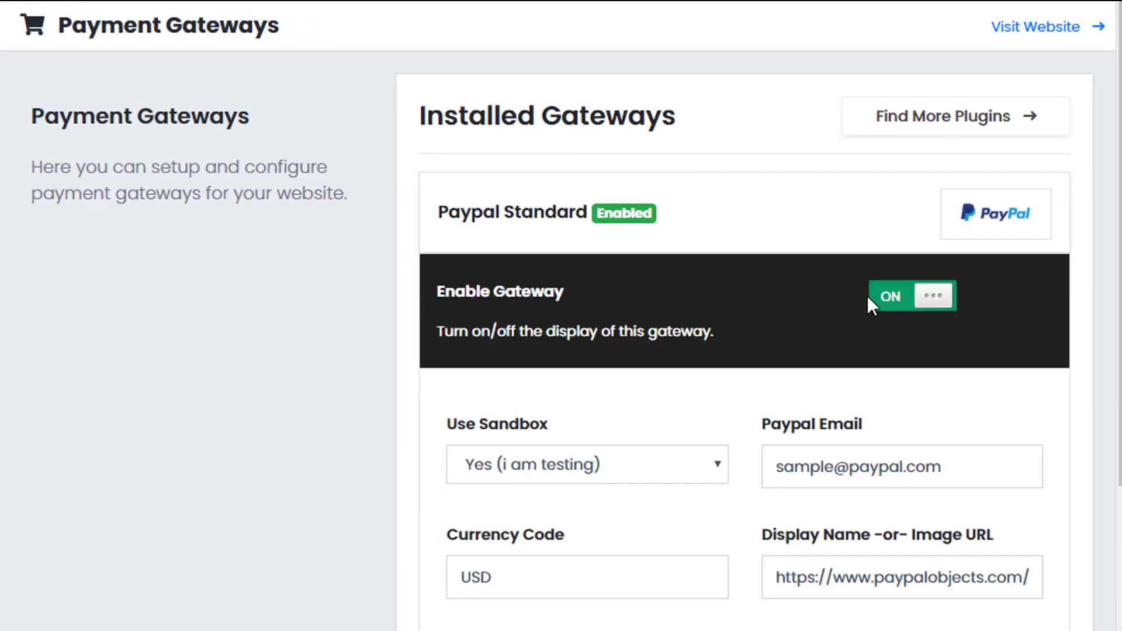
click(891, 300)
click(926, 301)
scroll(726, 273, down, 2)
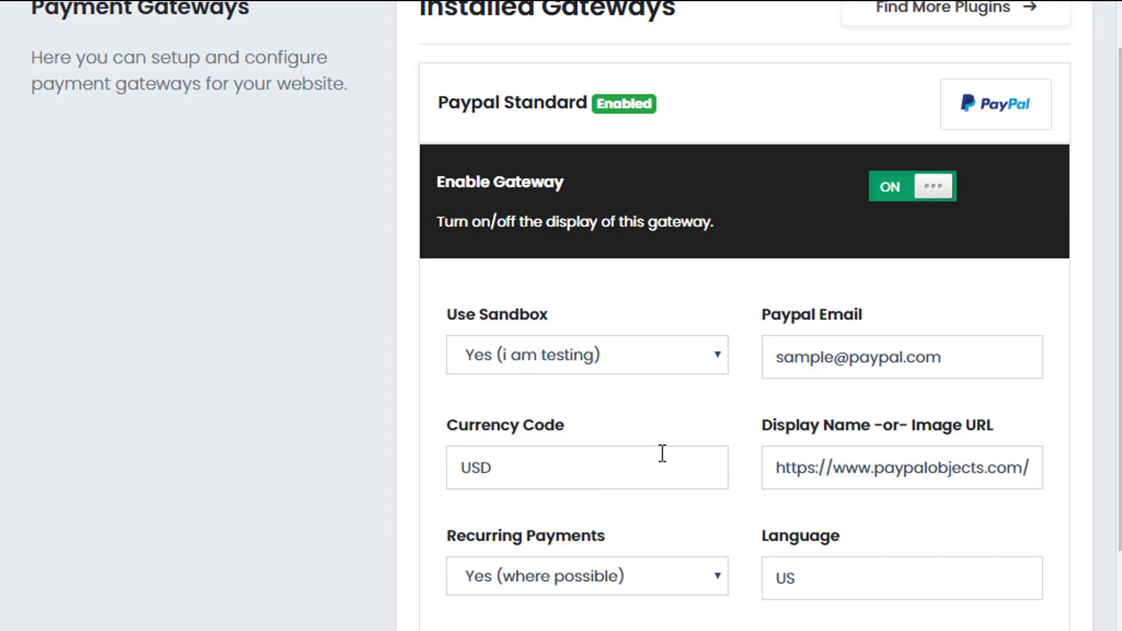
scroll(777, 243, down, 3)
scroll(835, 259, up, 5)
click(572, 234)
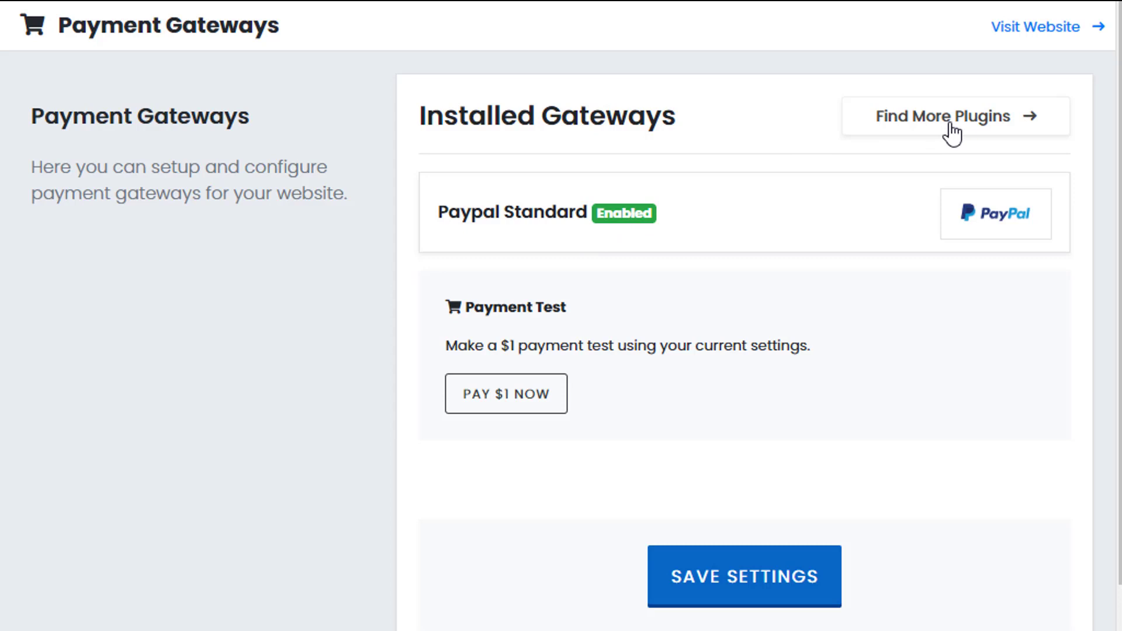
Open Find More Plugins and browse the payment gateway plugins such as Stripe.
click(982, 131)
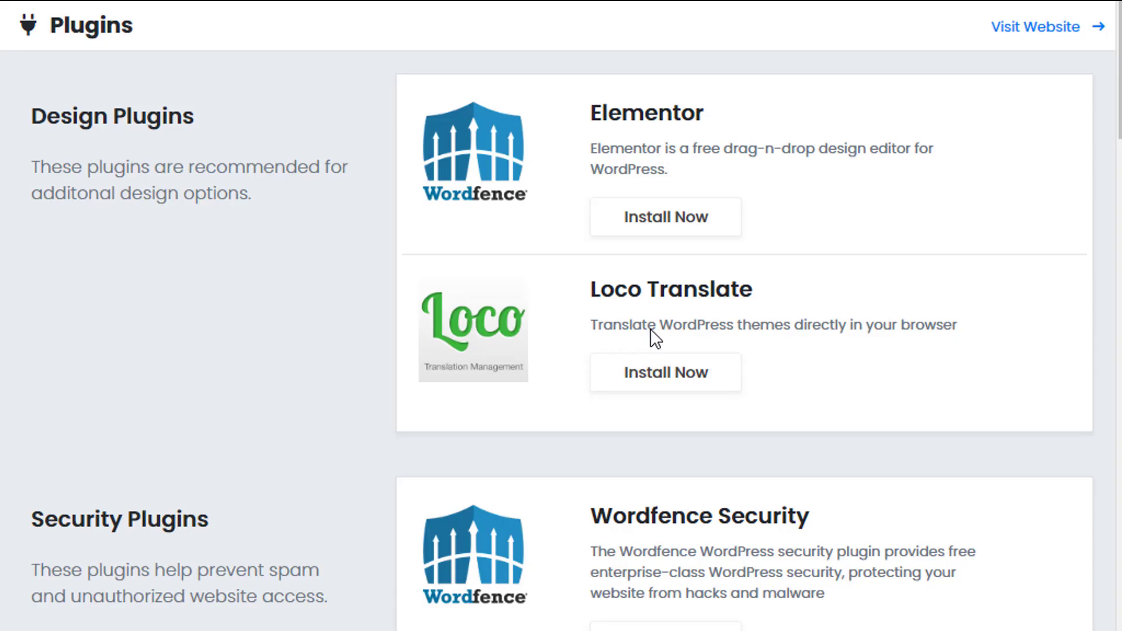
scroll(360, 320, down, 1)
scroll(359, 320, down, 15)
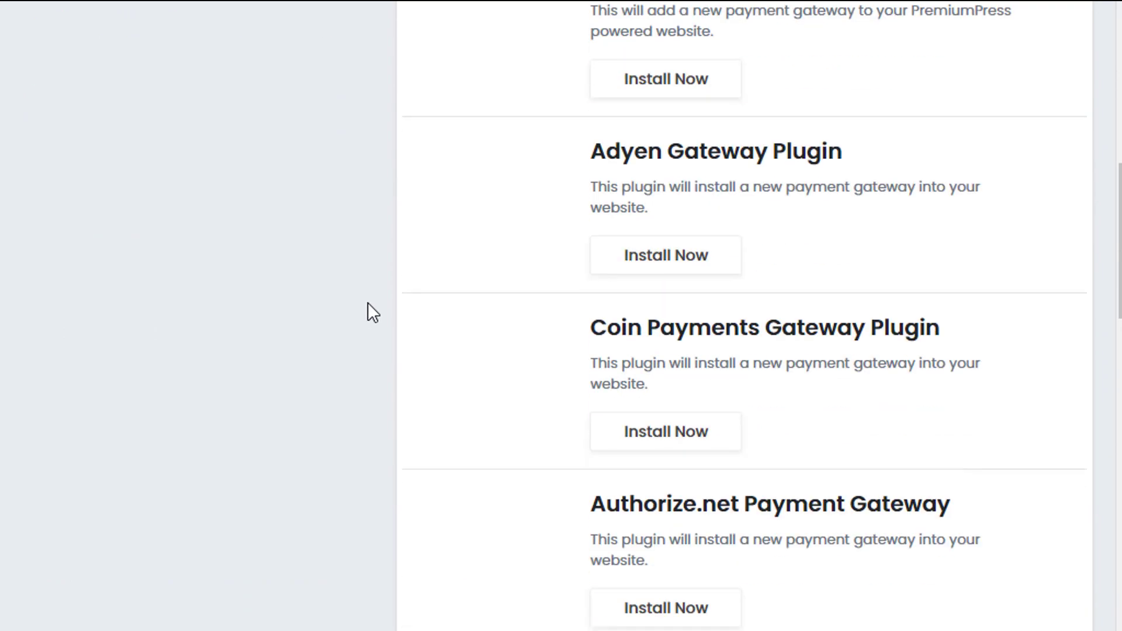
scroll(350, 289, down, 10)
scroll(344, 295, up, 18)
scroll(327, 316, up, 4)
scroll(495, 309, down, 11)
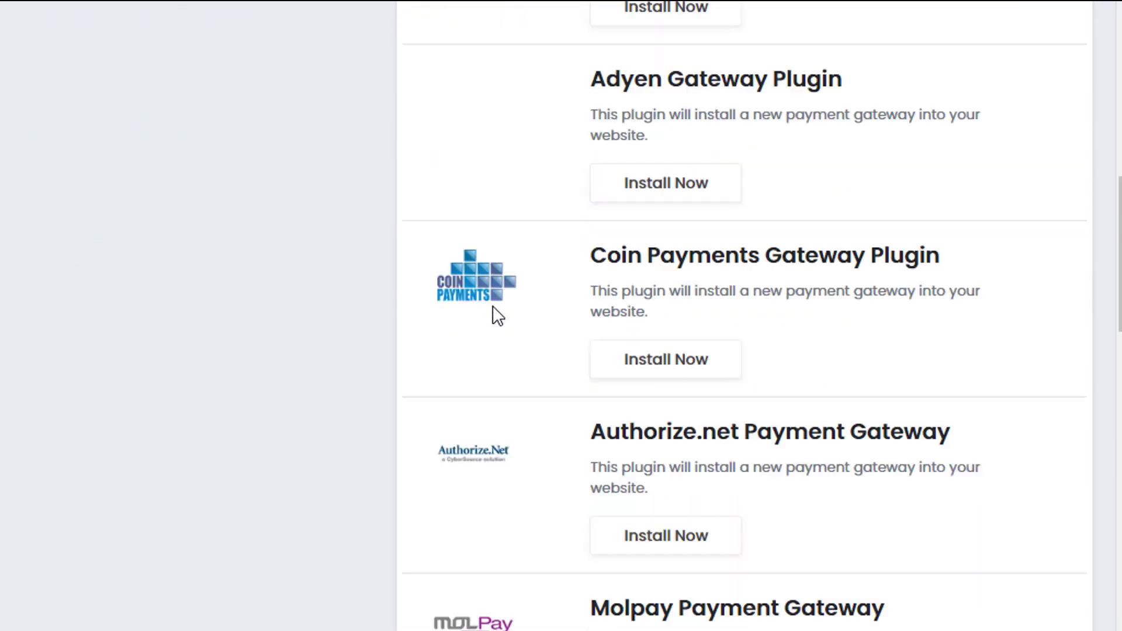
scroll(526, 321, down, 5)
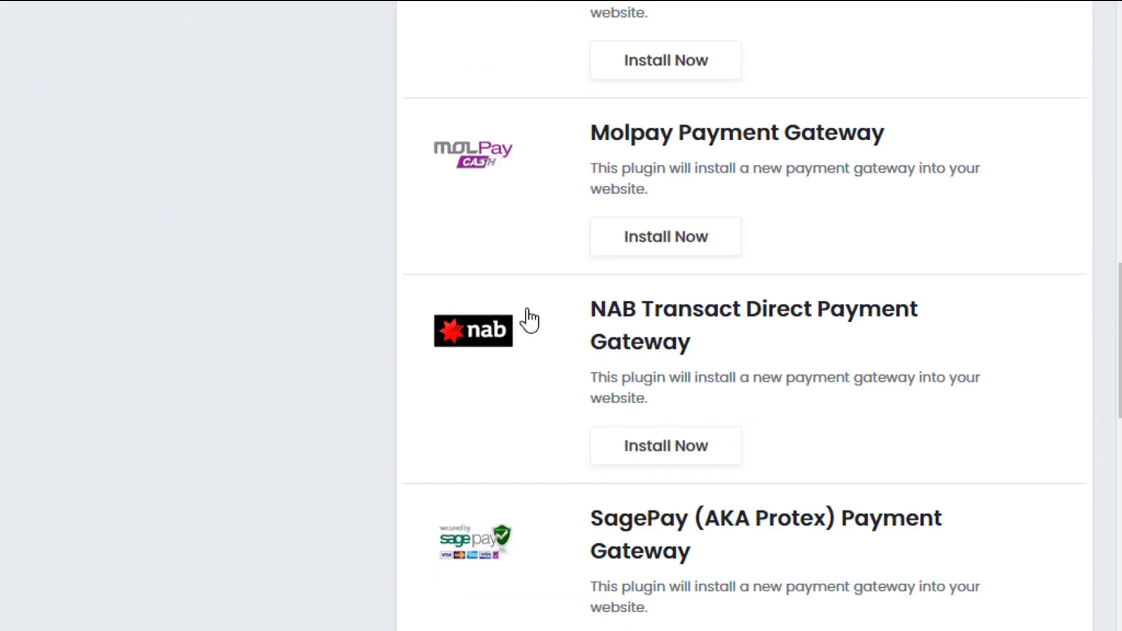
scroll(530, 320, down, 7)
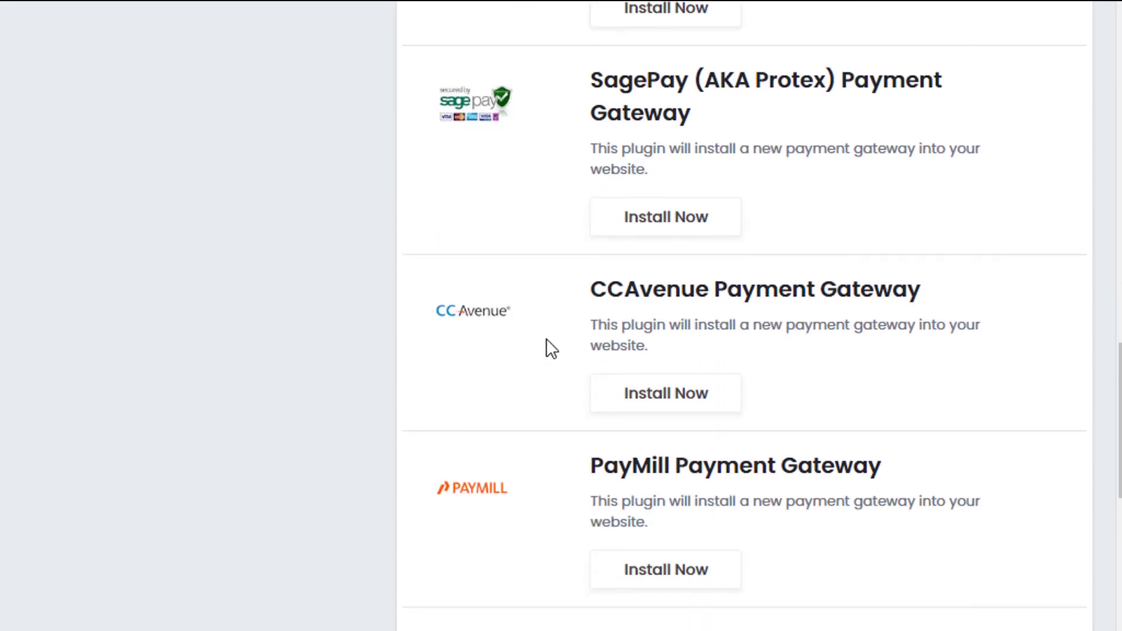
scroll(551, 348, down, 5)
scroll(532, 359, down, 10)
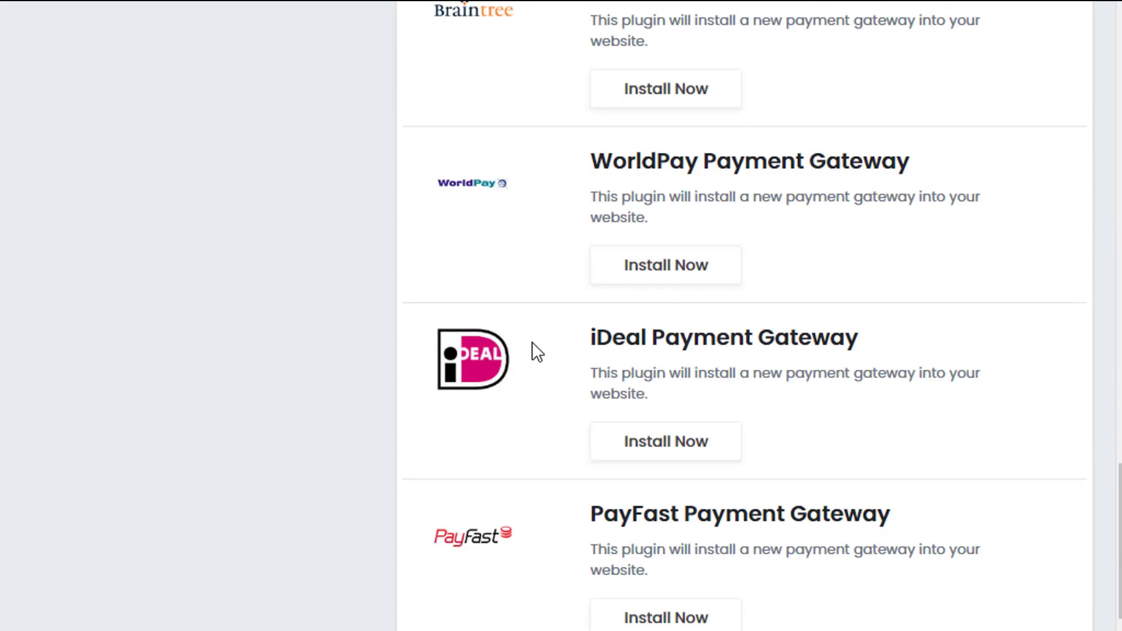
scroll(532, 345, down, 8)
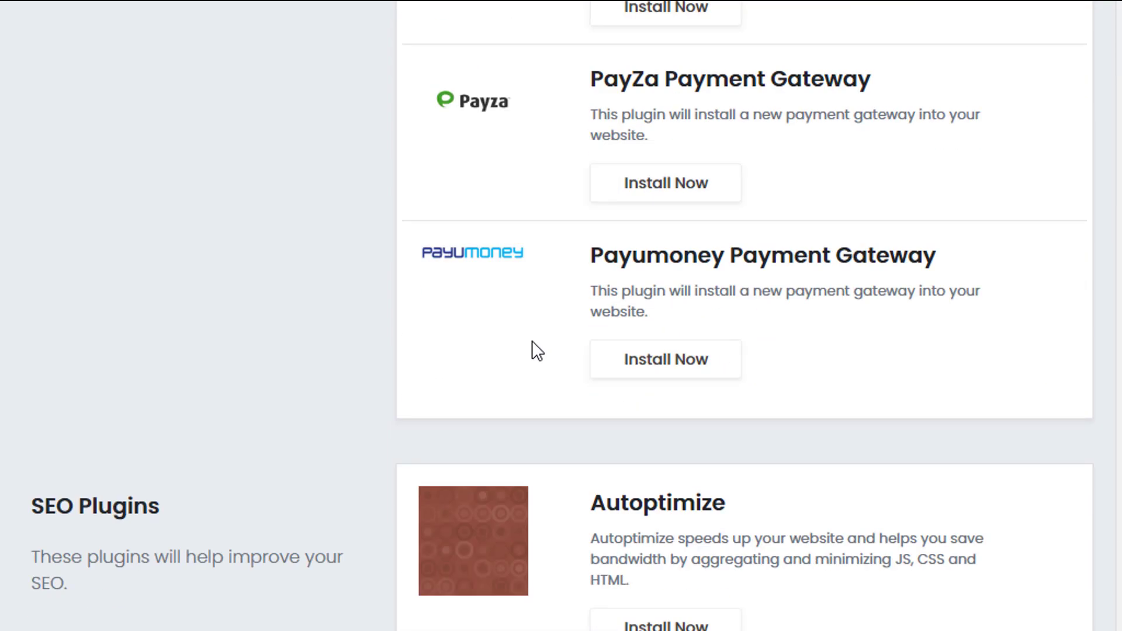
scroll(531, 346, up, 20)
scroll(531, 350, up, 20)
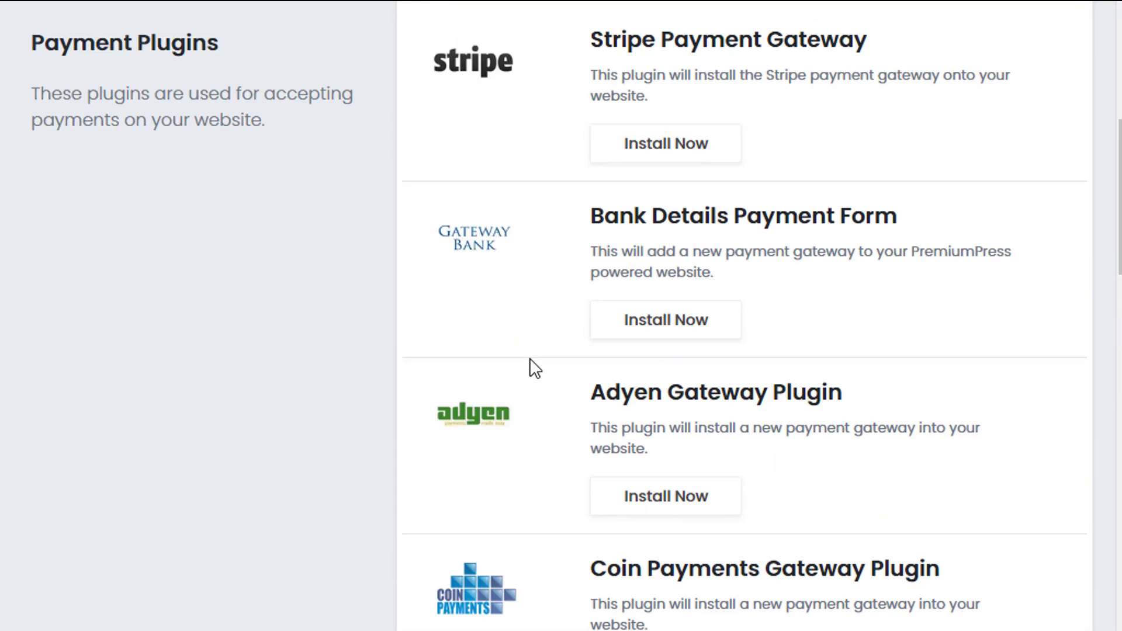
scroll(735, 363, down, 9)
scroll(736, 363, up, 8)
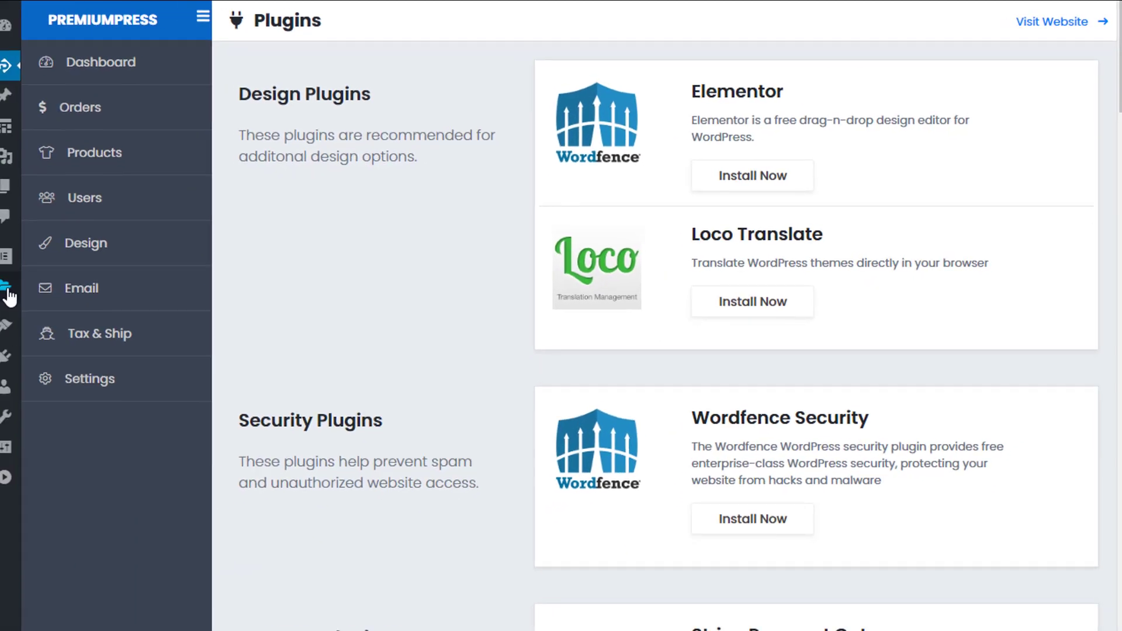
Activate the [GATEWAY V9] - PayStack plugin in Installed Plugins, then return to PremiumPress.
mouse_move(25, 258)
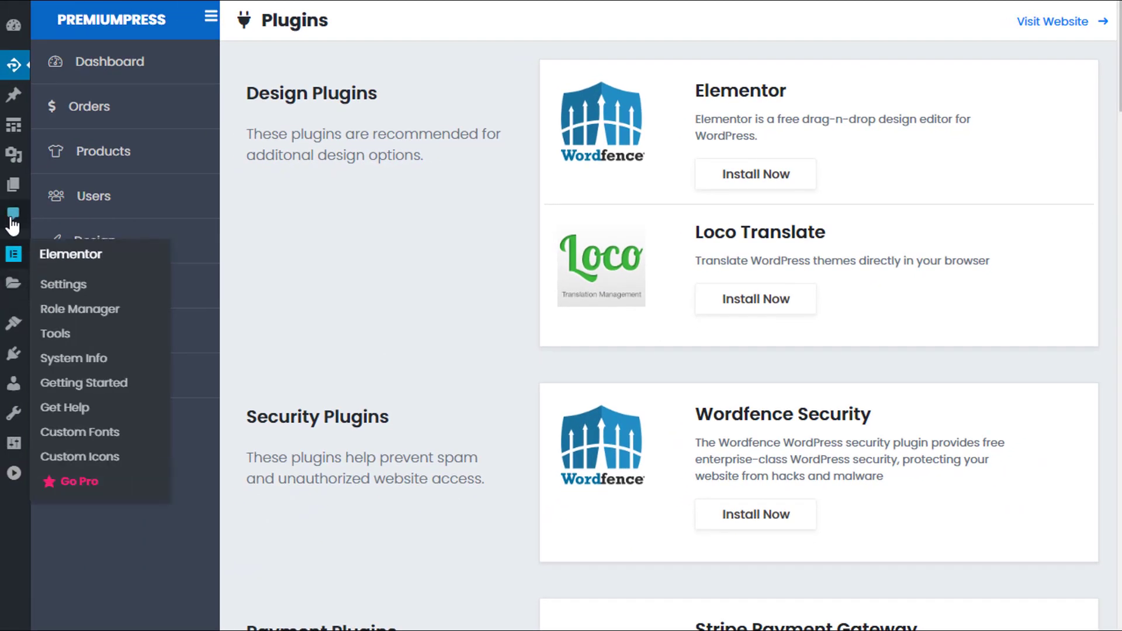
click(7, 342)
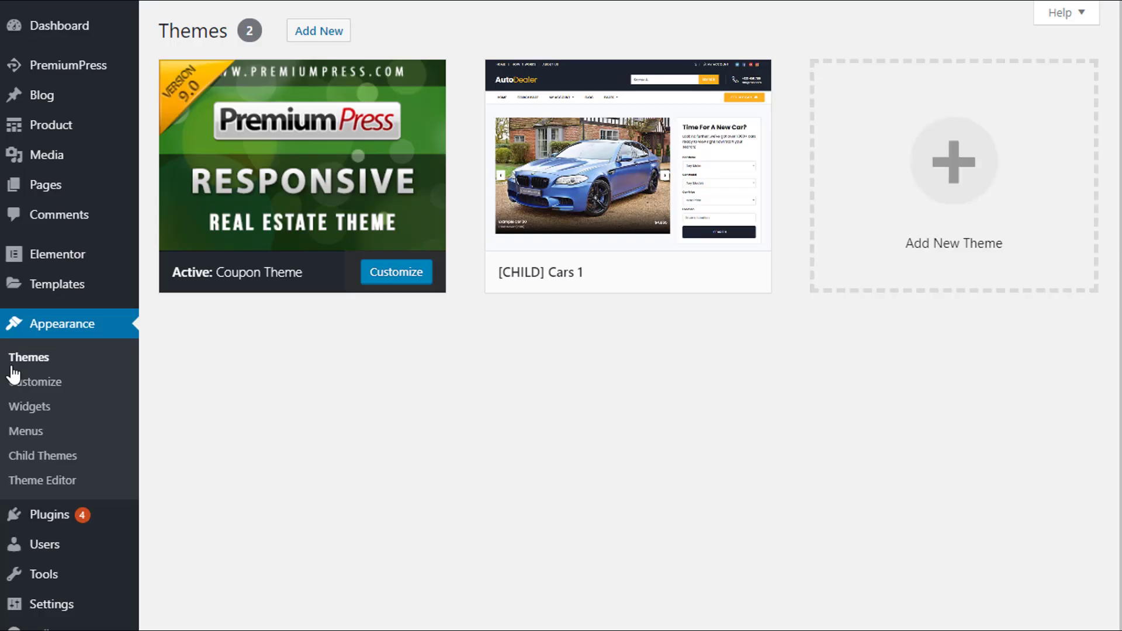
mouse_move(32, 511)
click(94, 507)
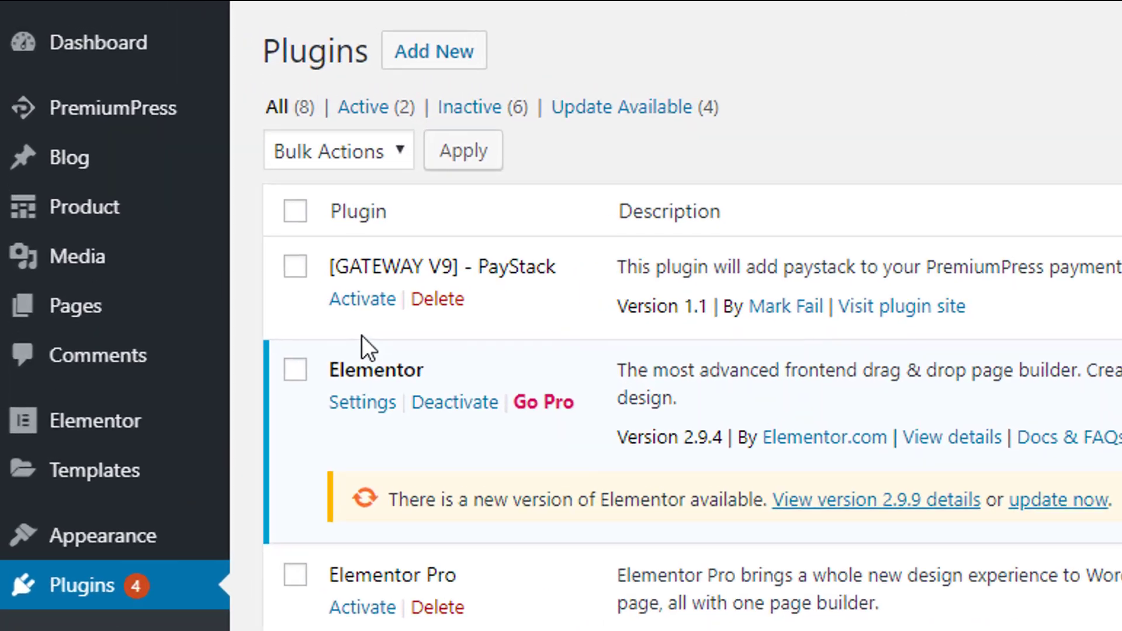
click(213, 183)
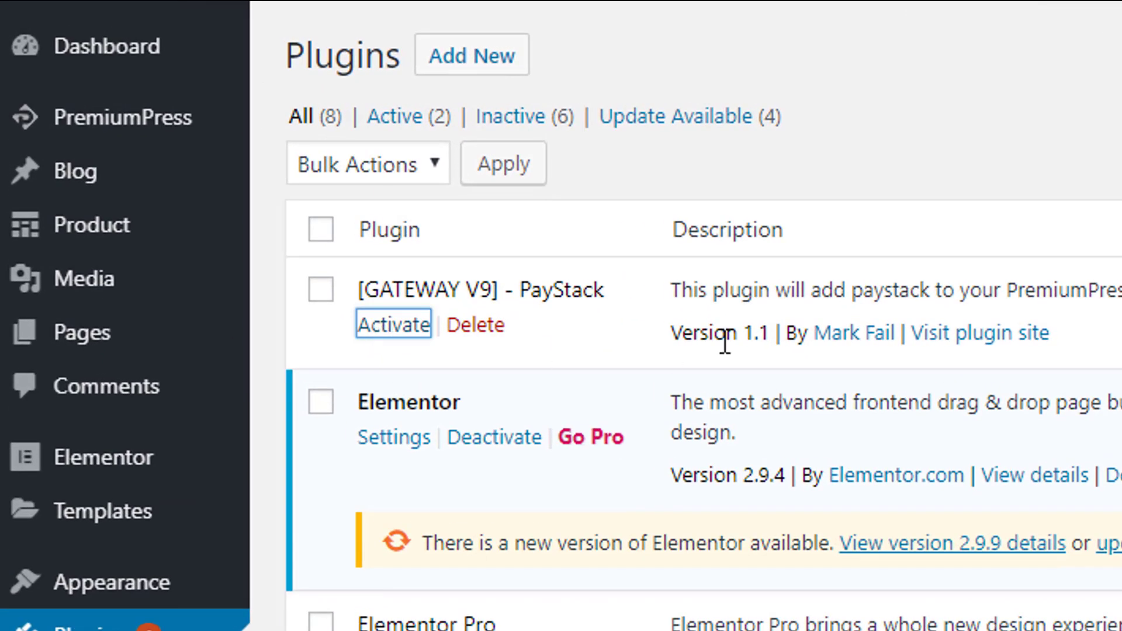
click(126, 130)
Switch Enable Gateway to ON for PayStack in Payment Gateways, then collapse its row.
click(124, 613)
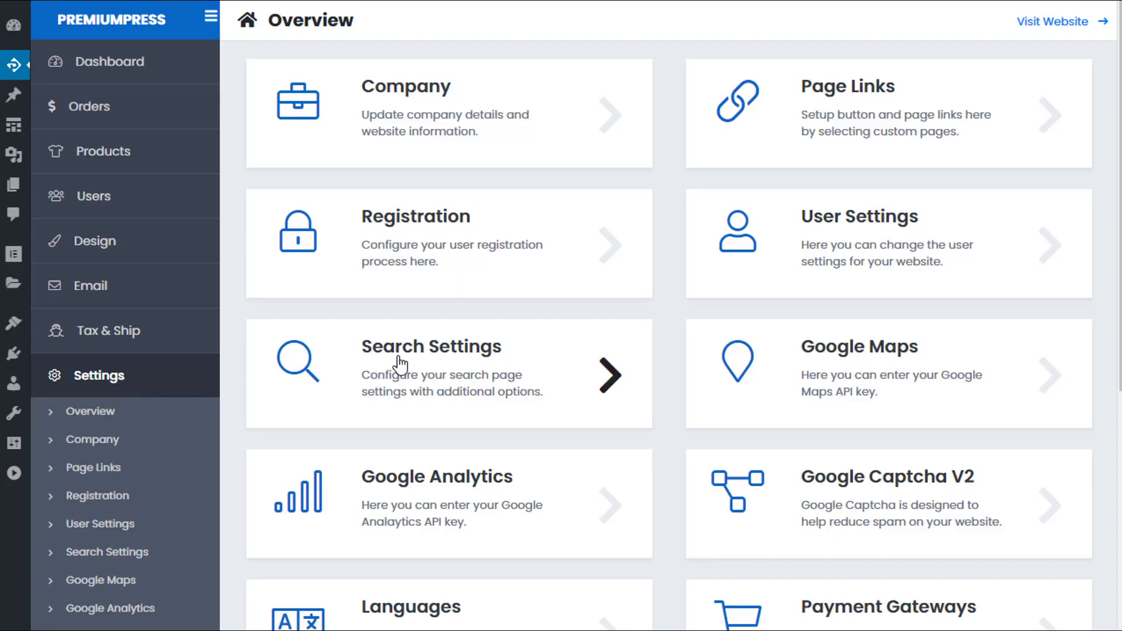
scroll(730, 403, down, 5)
click(821, 316)
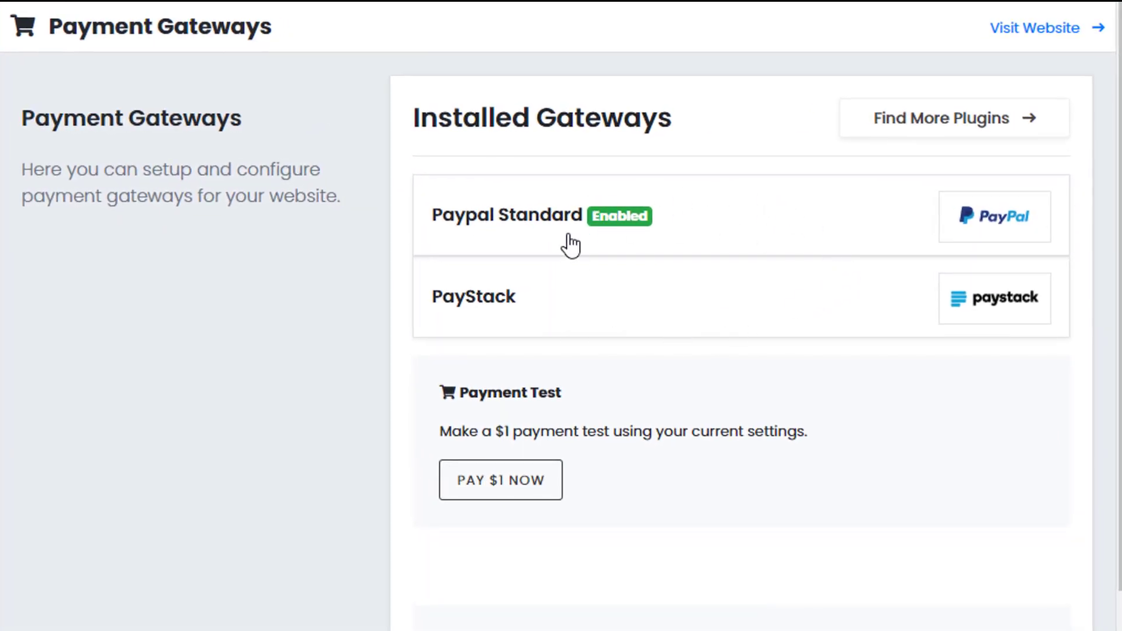
click(492, 298)
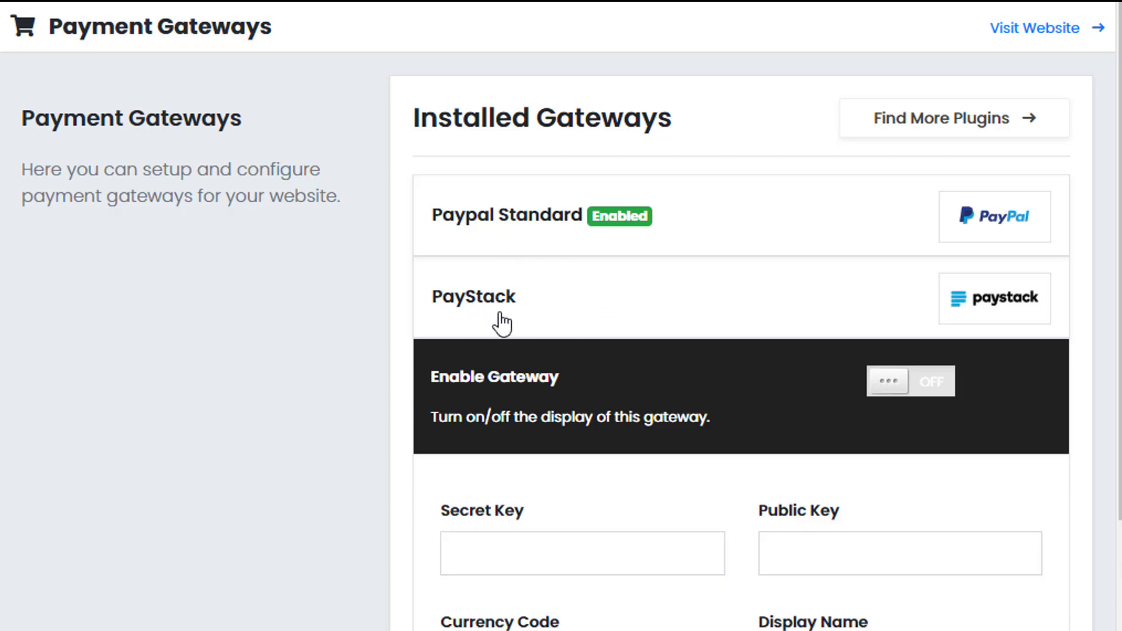
click(926, 382)
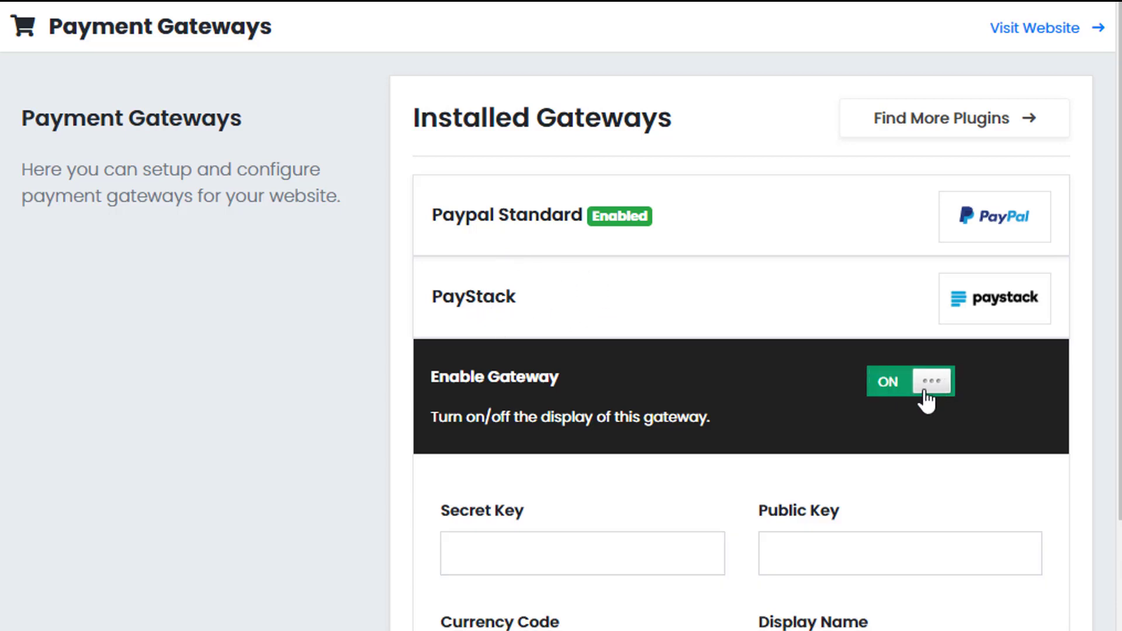
scroll(700, 418, down, 2)
scroll(689, 496, up, 2)
click(492, 301)
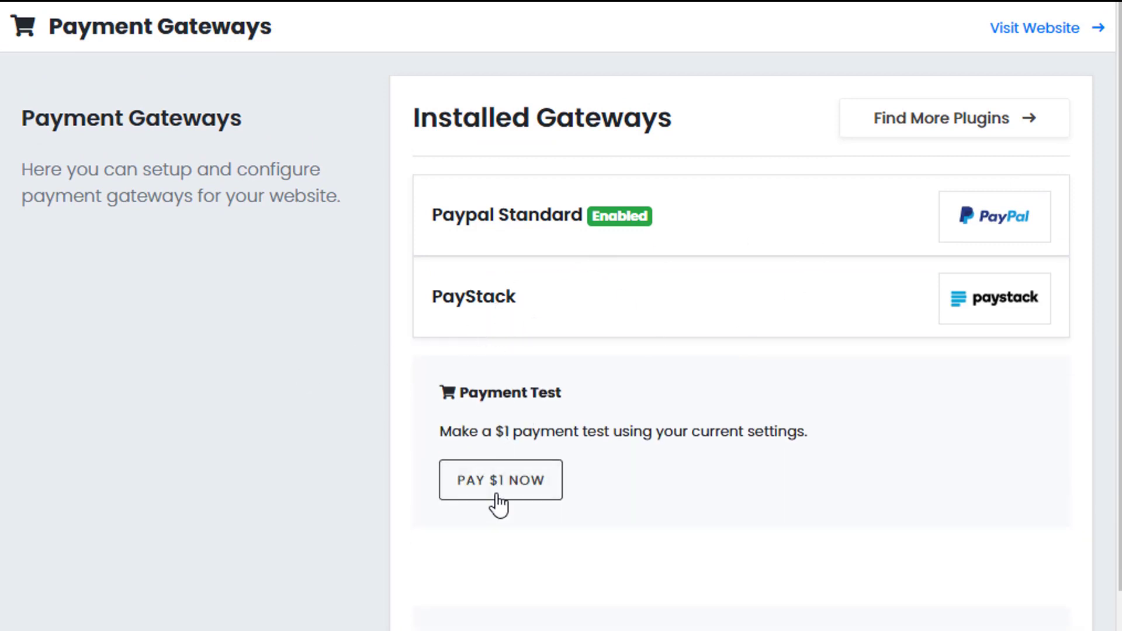
Make a $1 Admin Test payment with PAY NOW, bypassing the payment gateways.
scroll(538, 507, down, 2)
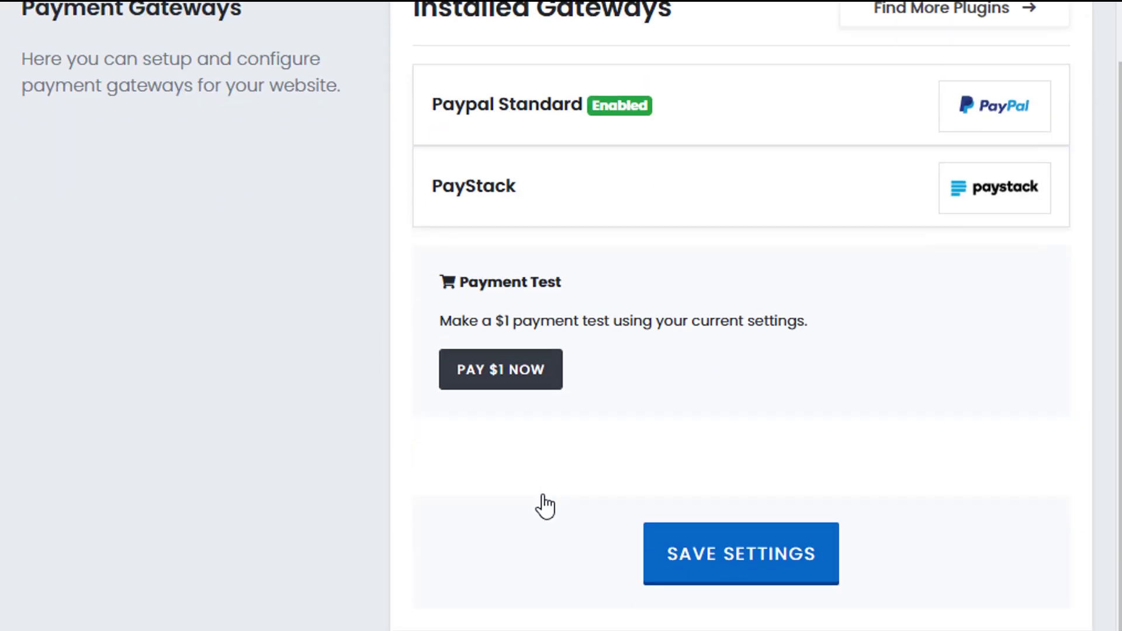
click(476, 373)
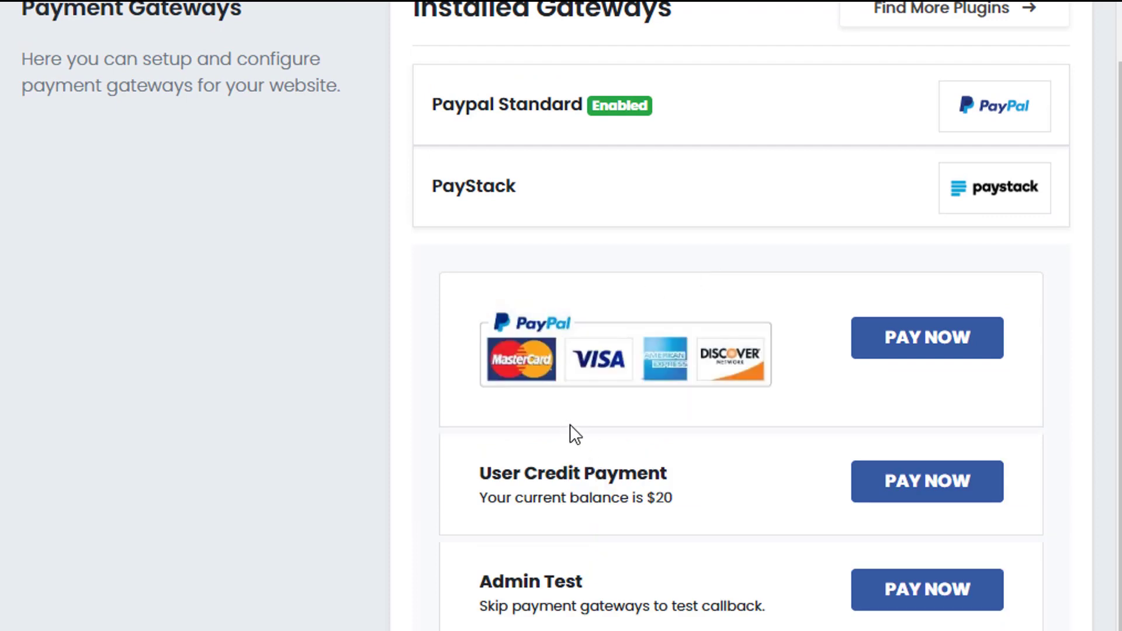
scroll(552, 428, up, 2)
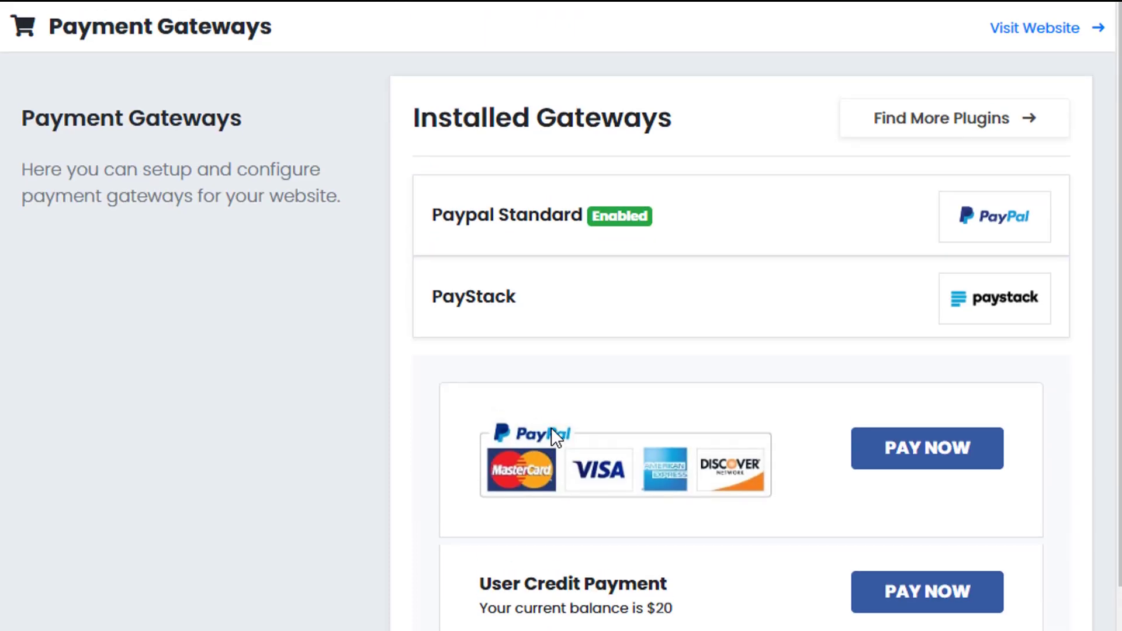
scroll(551, 427, down, 2)
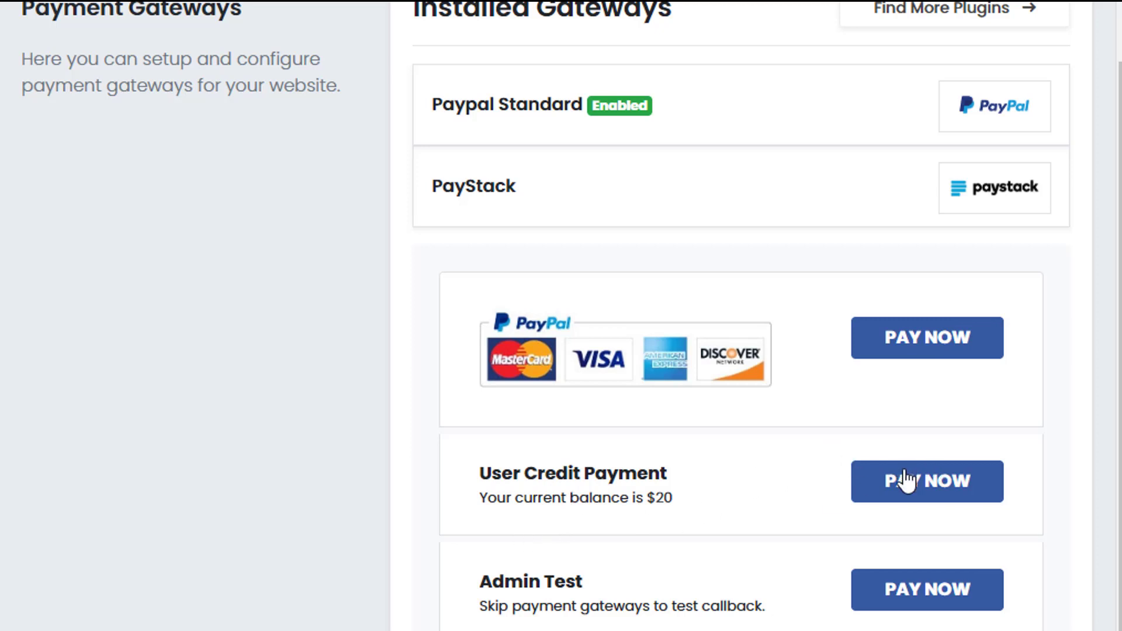
scroll(723, 500, down, 2)
scroll(563, 481, up, 2)
click(946, 590)
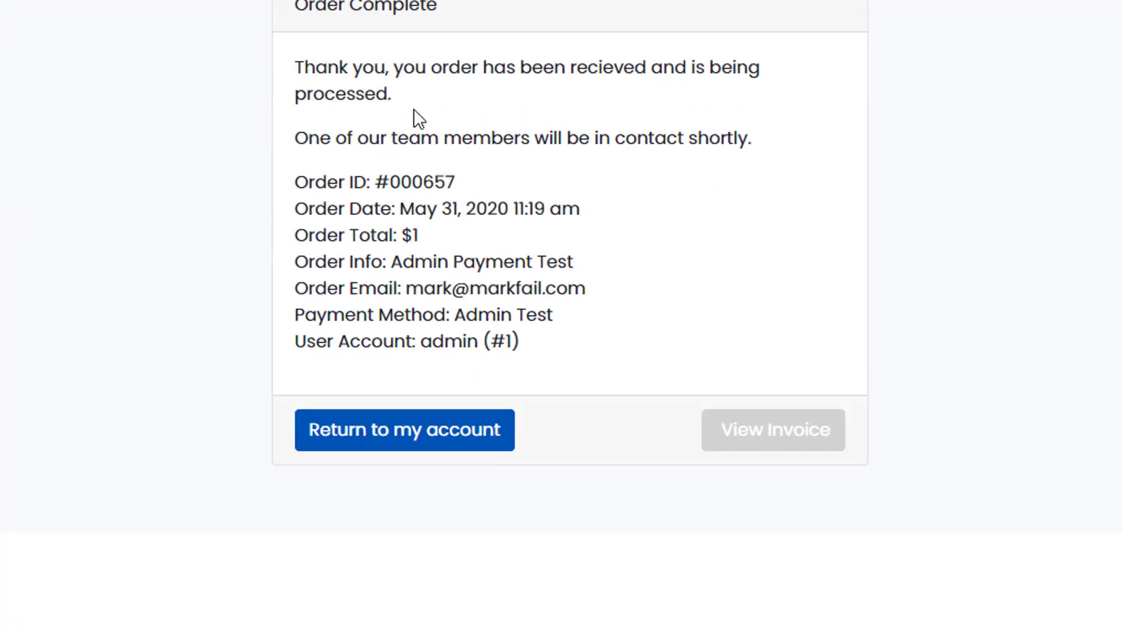
Return to the account dashboard and review the new $1 order #000657 listed as Paid.
drag(428, 243, 398, 233)
click(431, 432)
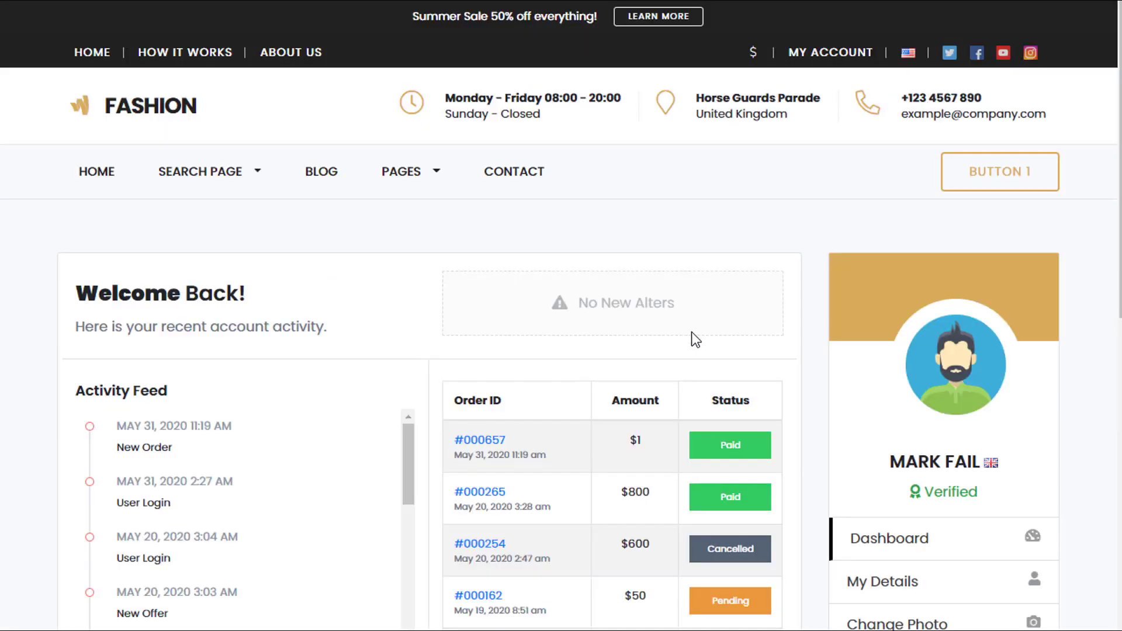
scroll(692, 331, down, 5)
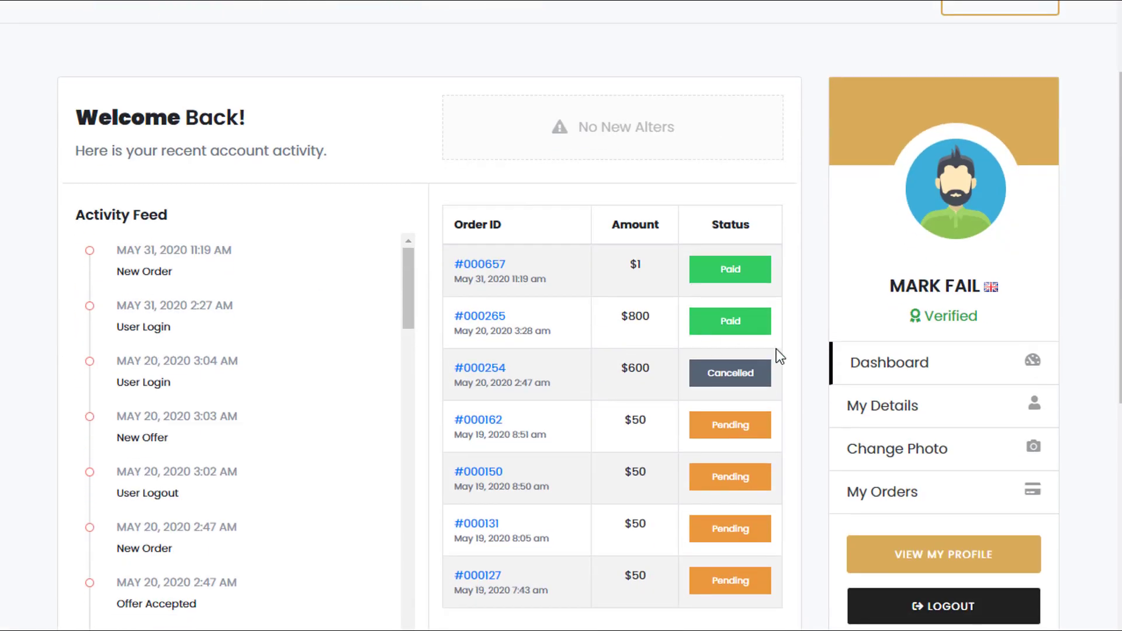
scroll(787, 324, up, 2)
scroll(605, 401, up, 3)
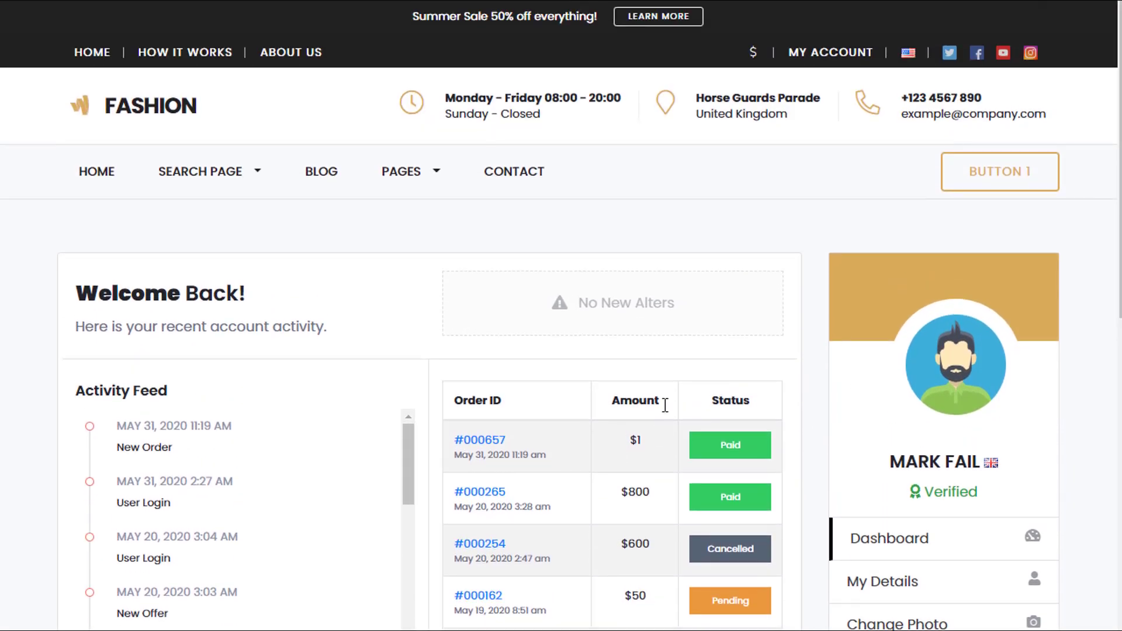
Switch from the website to the PremiumPress admin dashboard.
click(88, 17)
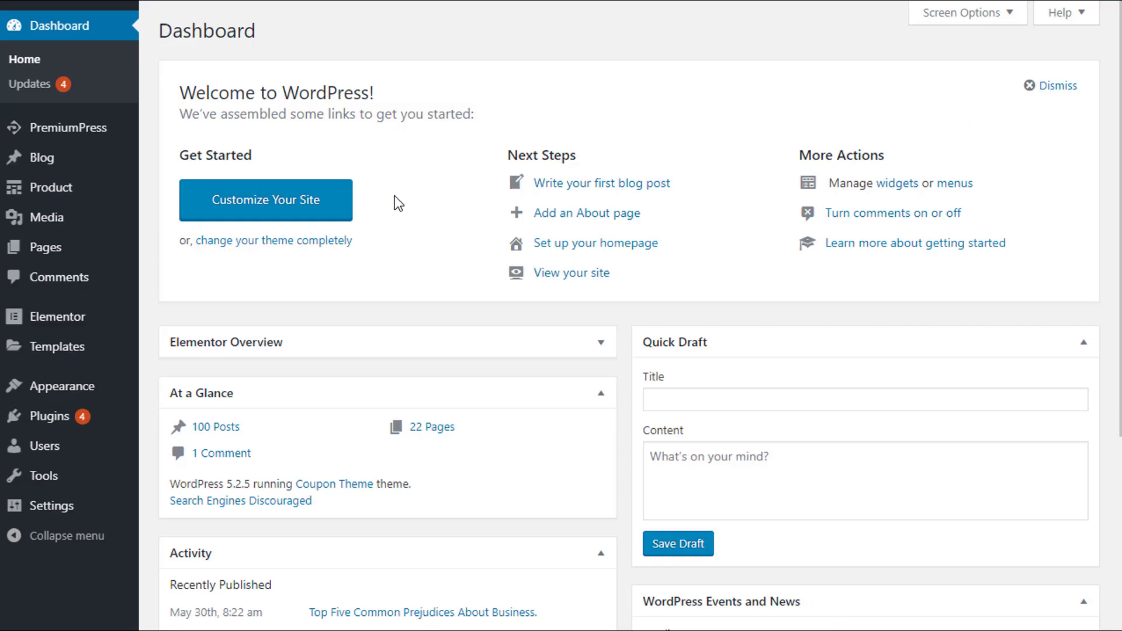
click(86, 133)
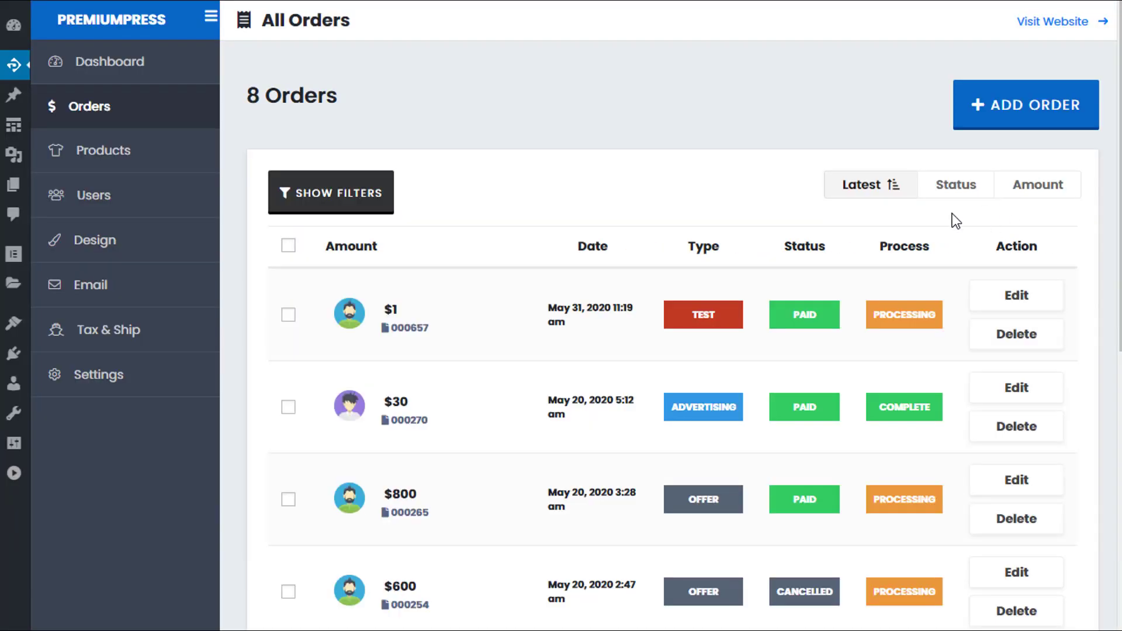
scroll(874, 210, down, 2)
scroll(874, 209, up, 2)
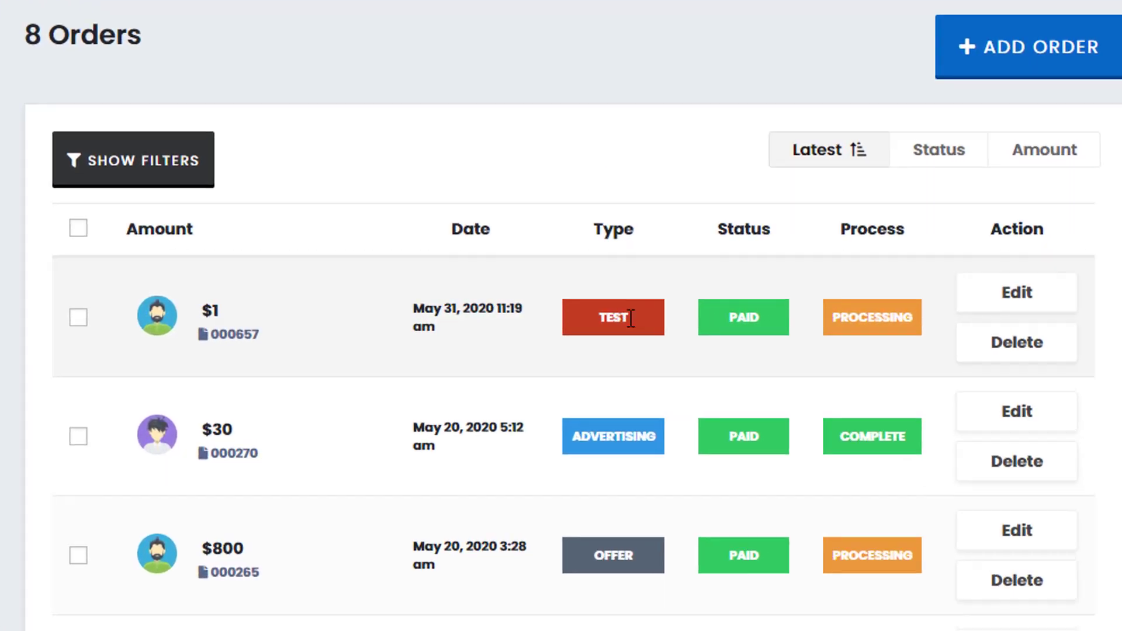
In All Orders, point out the $1 test order's TEST type and PAID status.
double_click(687, 318)
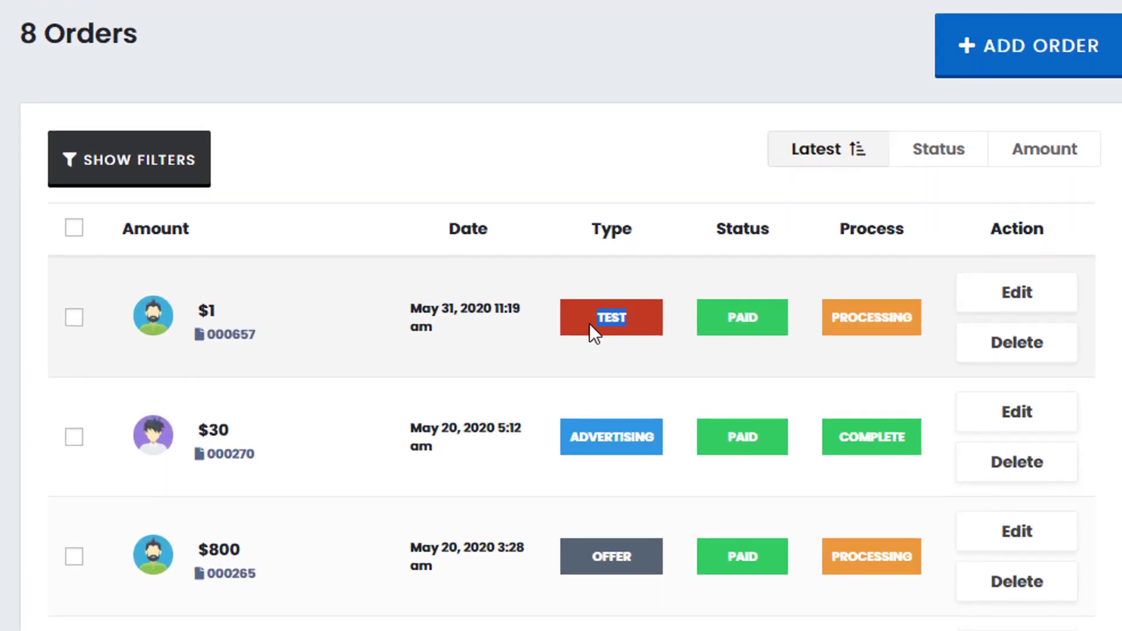
click(563, 319)
click(575, 356)
mouse_move(855, 320)
mouse_down()
mouse_move(882, 320)
mouse_move(853, 318)
mouse_up()
Open the $1 test order for editing and set its processing status to Complete.
drag(903, 319, 867, 318)
click(1005, 280)
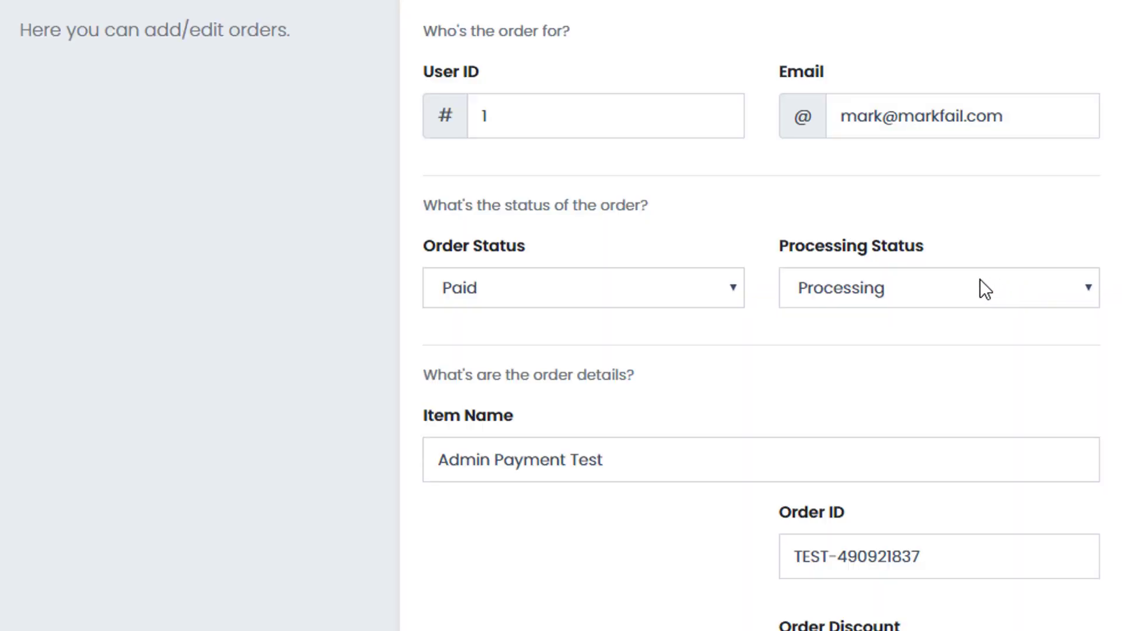
click(899, 282)
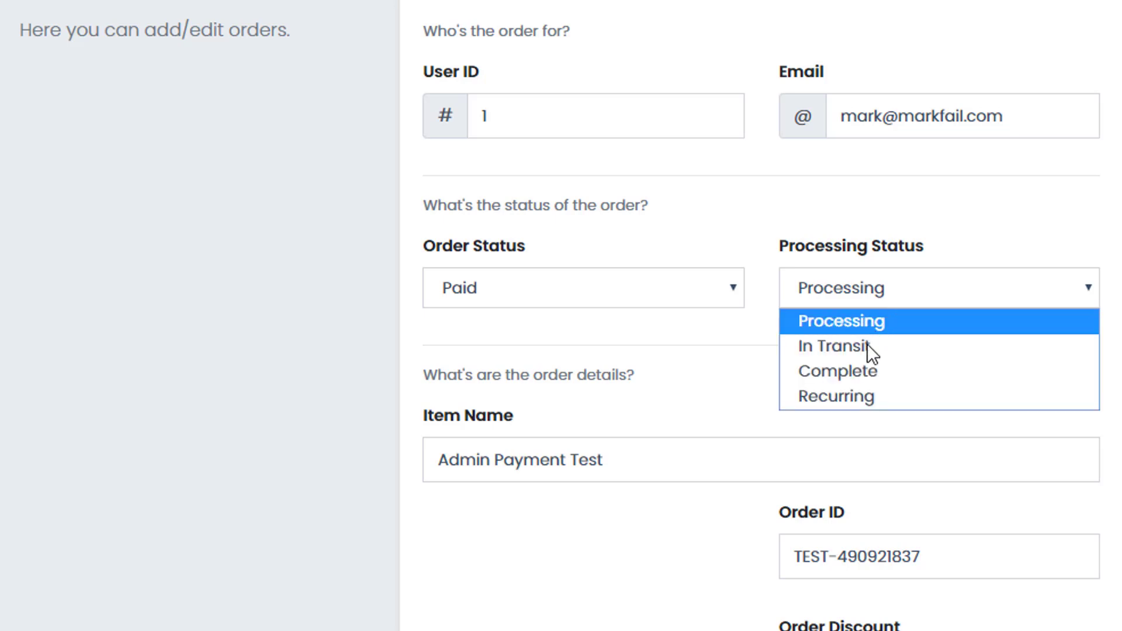
click(857, 374)
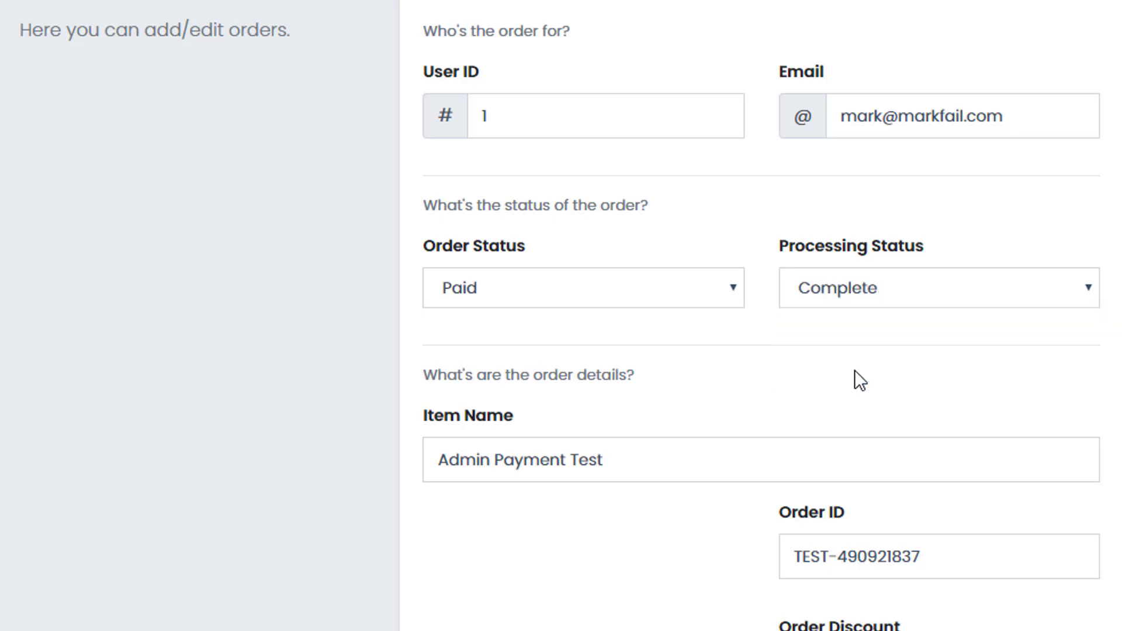
click(846, 297)
click(757, 324)
scroll(722, 378, down, 6)
scroll(719, 377, up, 6)
Switch the processing status to Recurring and check the invoice item's name in the preview.
click(850, 293)
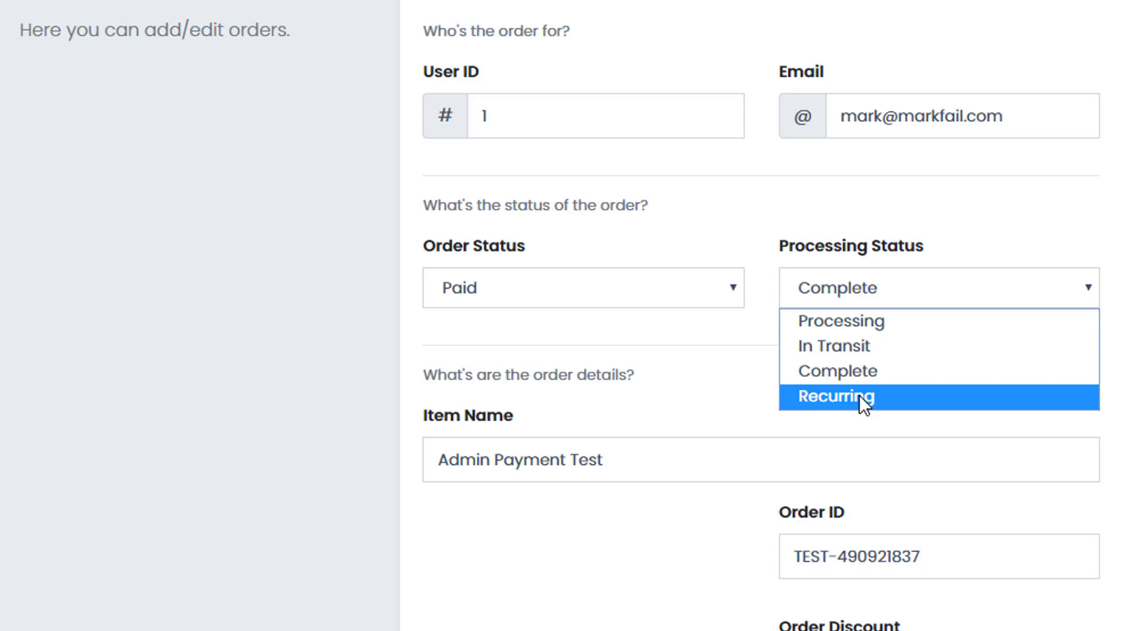
click(859, 395)
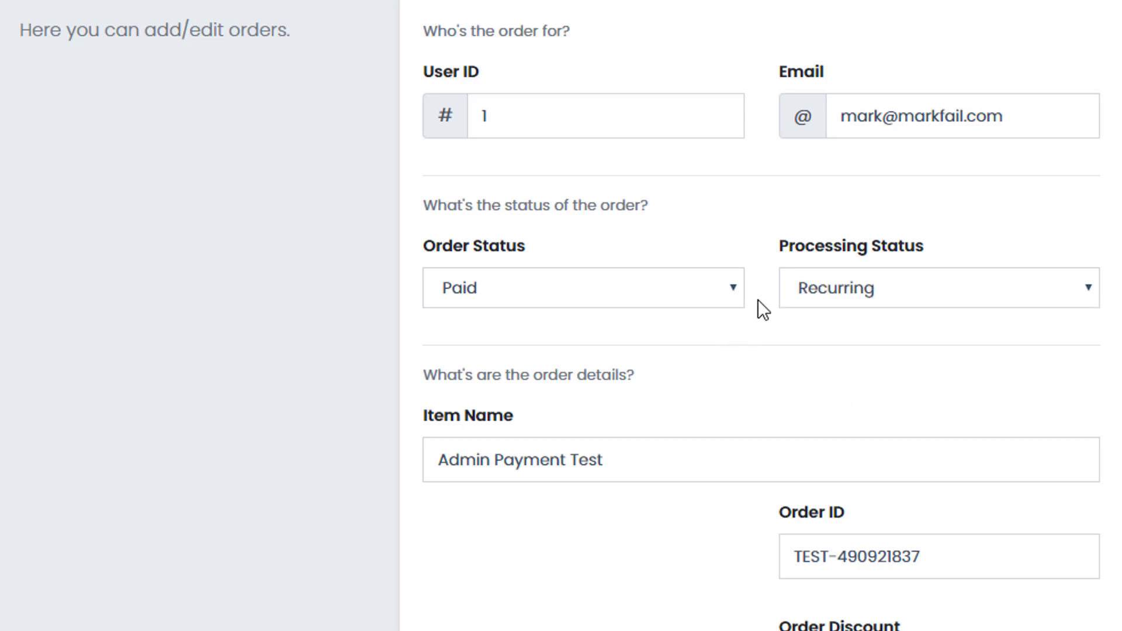
scroll(774, 323, down, 5)
scroll(725, 334, up, 5)
scroll(723, 313, down, 7)
scroll(693, 306, down, 10)
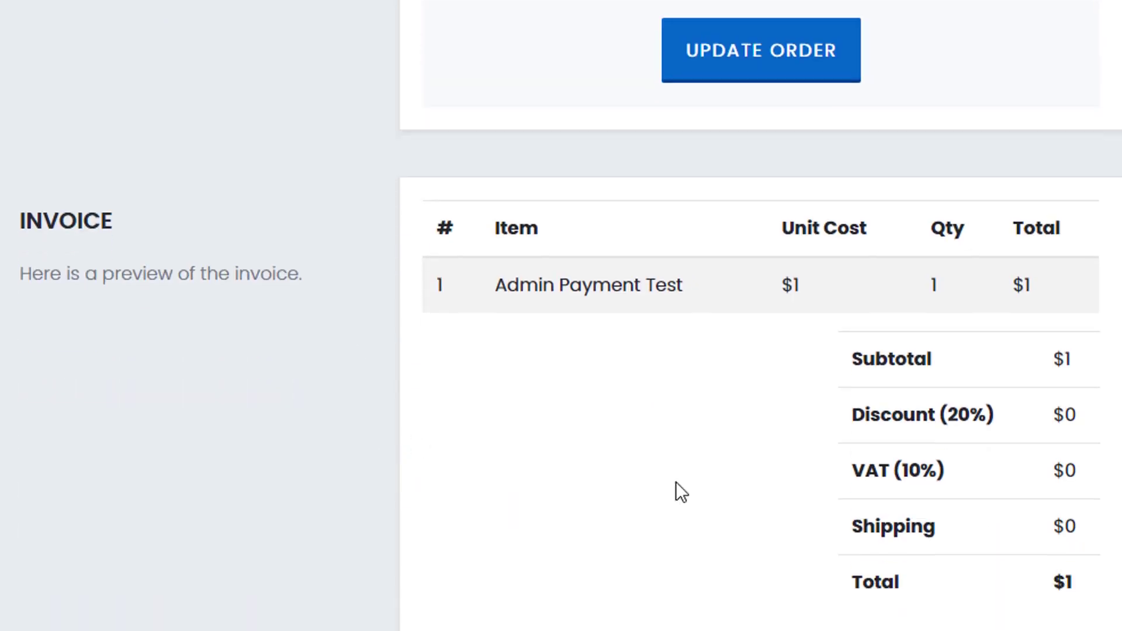
scroll(612, 395, up, 7)
scroll(661, 403, down, 7)
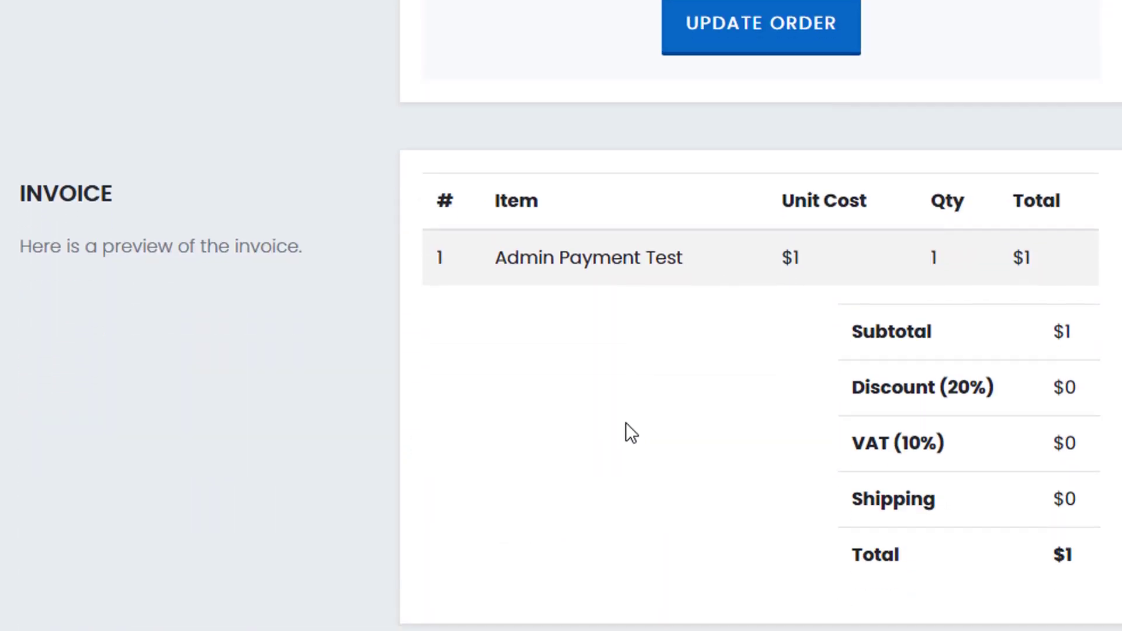
drag(707, 262, 538, 260)
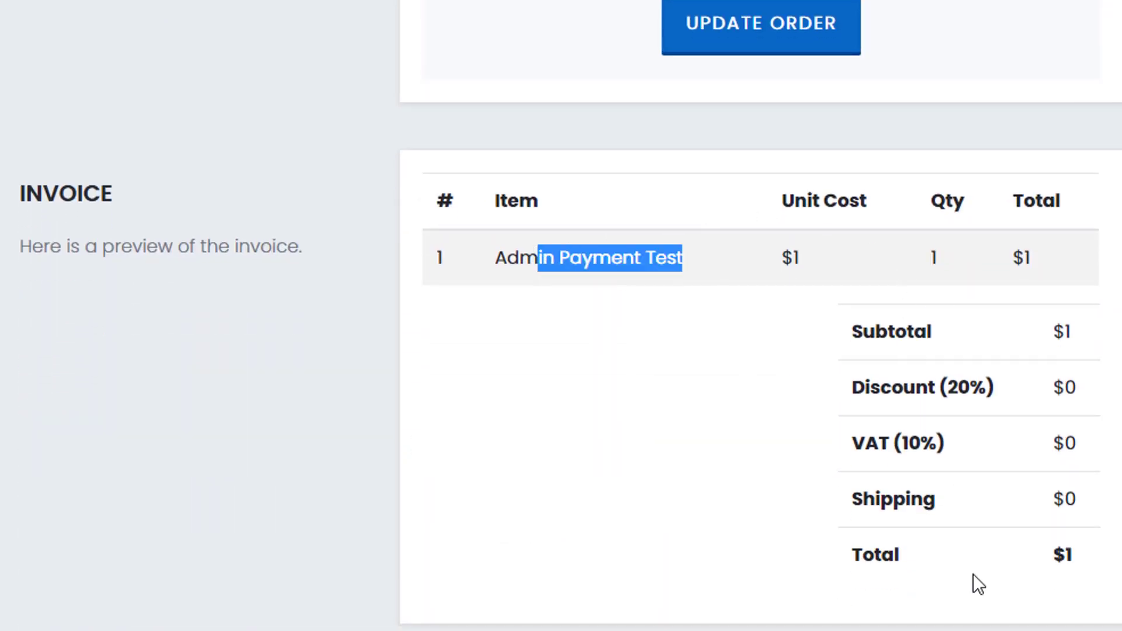
scroll(310, 352, up, 15)
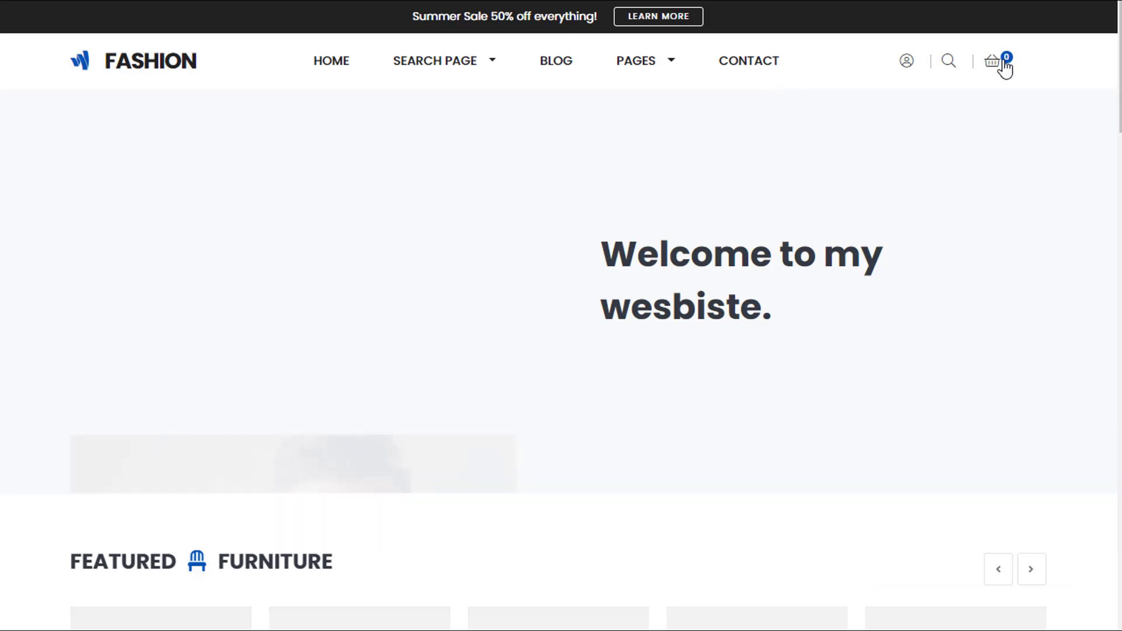
Open the user's account dashboard on the public website.
click(907, 62)
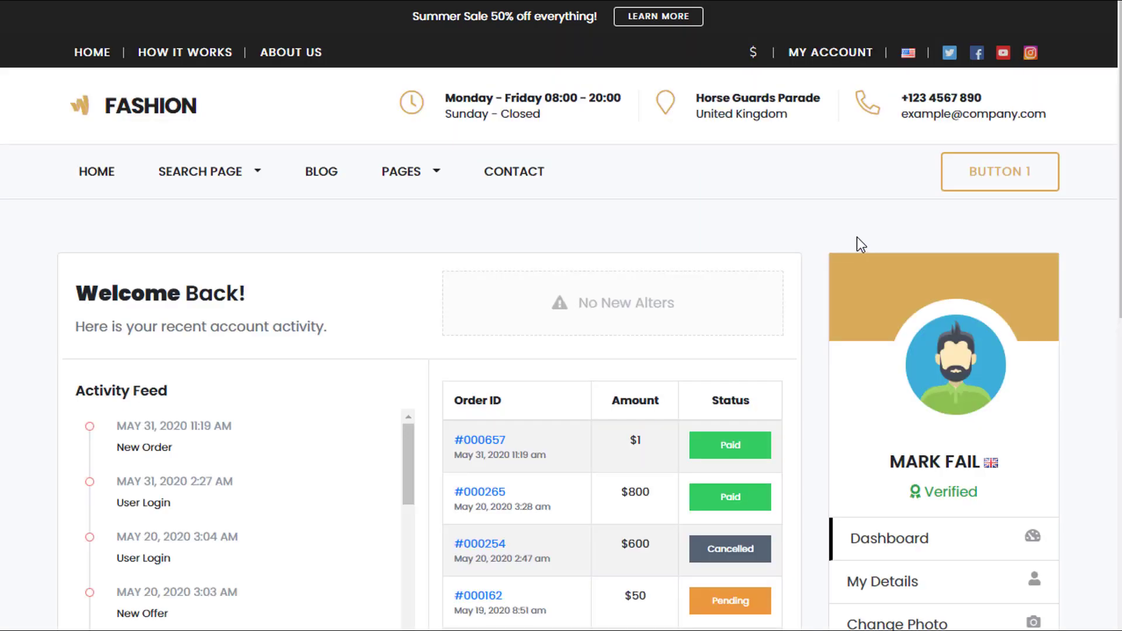
scroll(539, 113, down, 4)
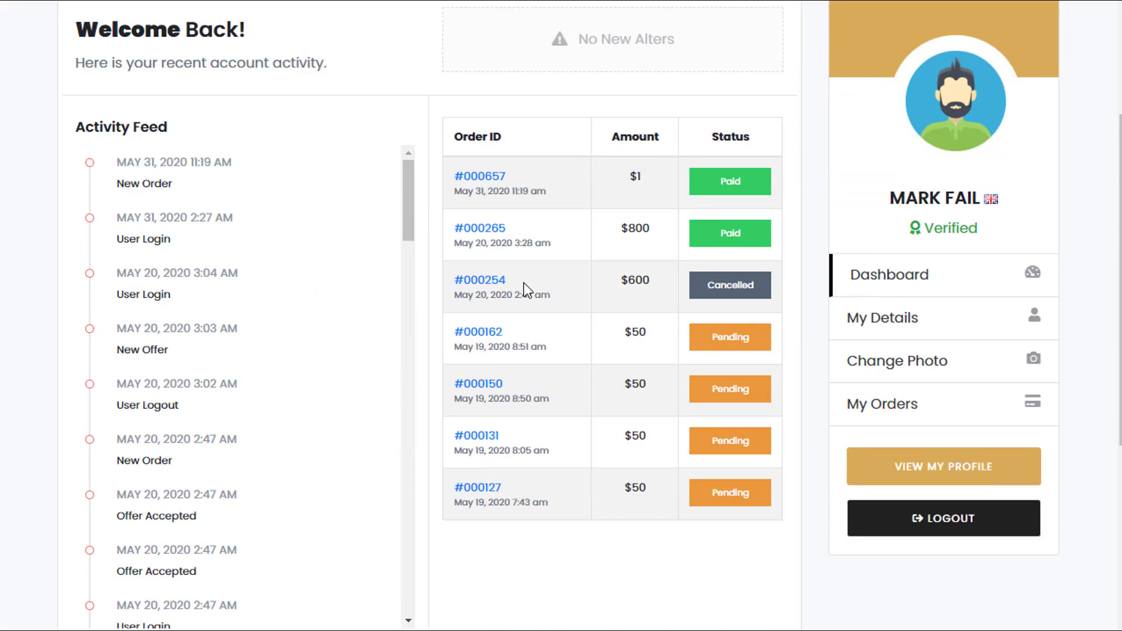
scroll(648, 386, up, 3)
scroll(876, 439, down, 3)
Show My Orders with each order's type, payment status and processing state.
click(882, 403)
scroll(613, 328, up, 2)
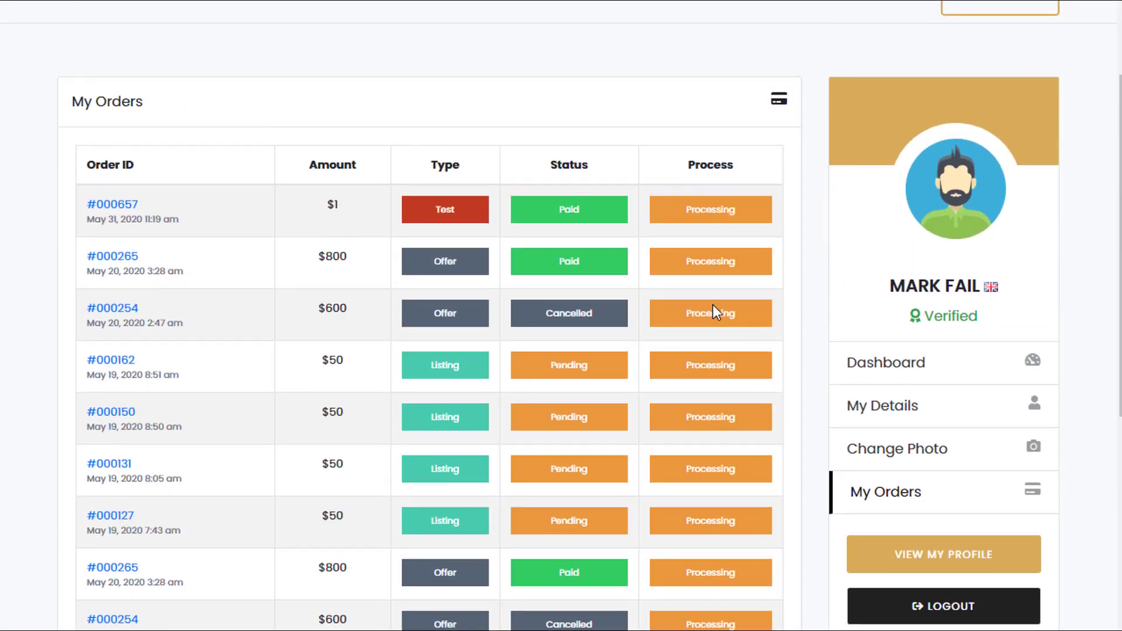
scroll(730, 397, down, 3)
scroll(690, 380, up, 2)
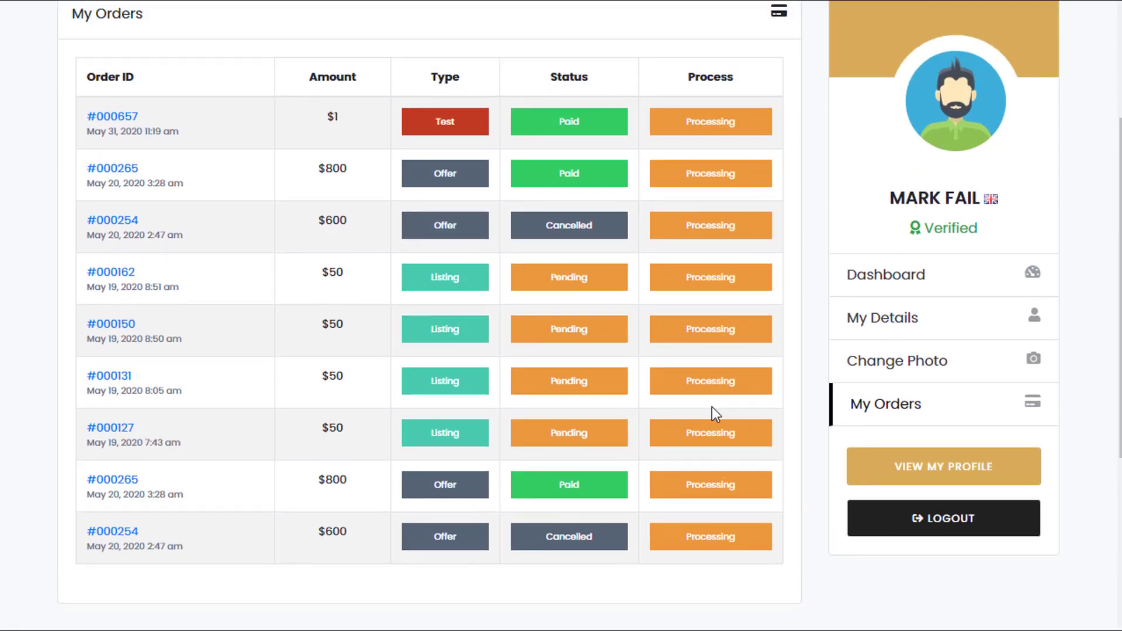
scroll(444, 170, up, 1)
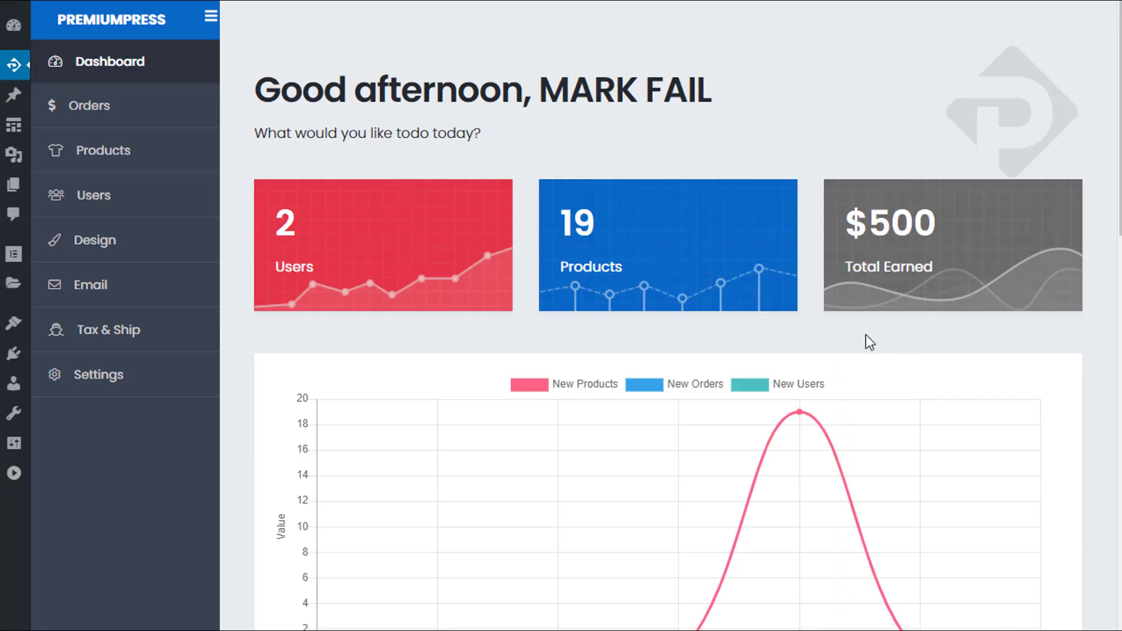
Open All Orders, now counting 8 orders, and toggle Show Filters open and closed.
scroll(694, 280, down, 1)
scroll(722, 270, up, 1)
scroll(479, 370, down, 5)
scroll(481, 374, up, 5)
click(95, 111)
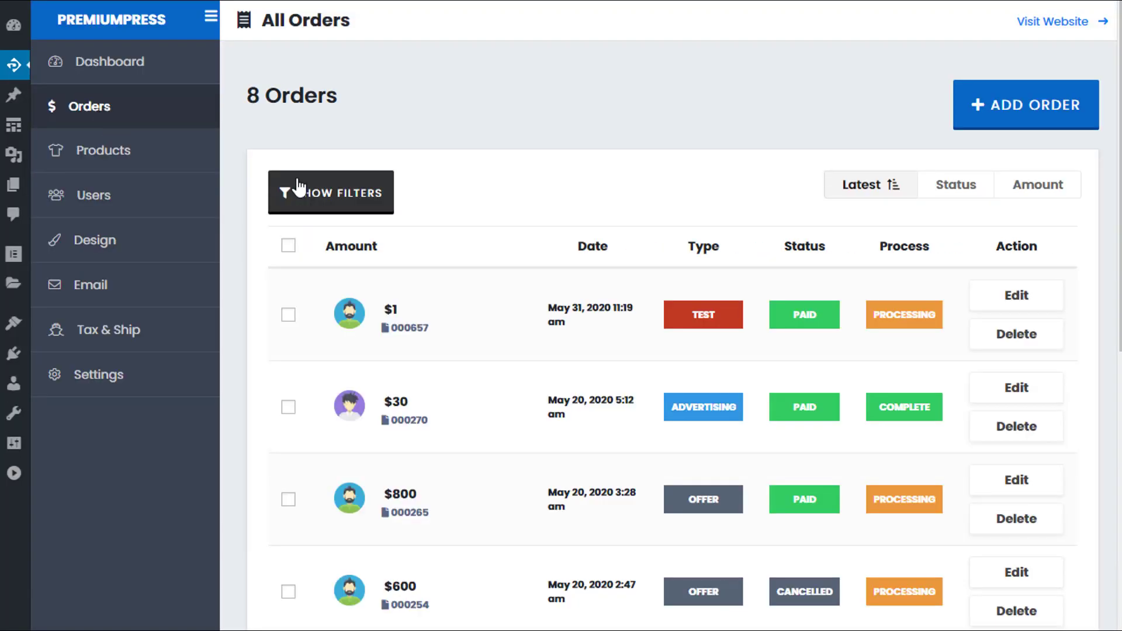
scroll(608, 263, down, 3)
scroll(567, 258, up, 3)
click(359, 204)
click(299, 188)
Open the Payment Gateways settings, with PayPal Standard enabled and PayStack installed.
click(106, 373)
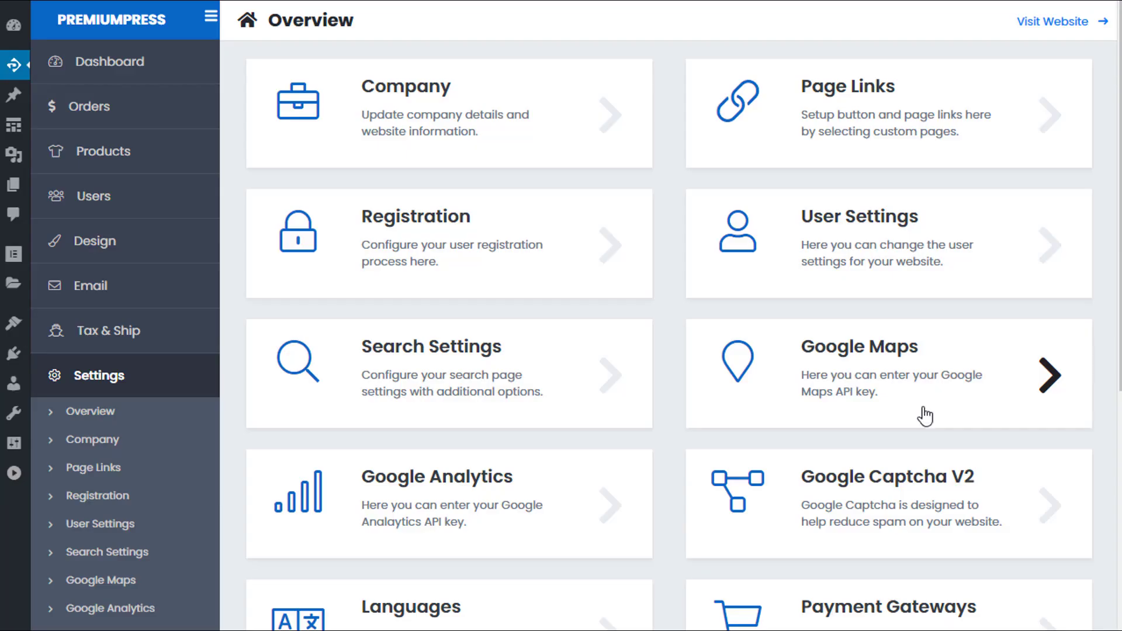
scroll(922, 414, down, 4)
click(864, 380)
scroll(691, 353, up, 3)
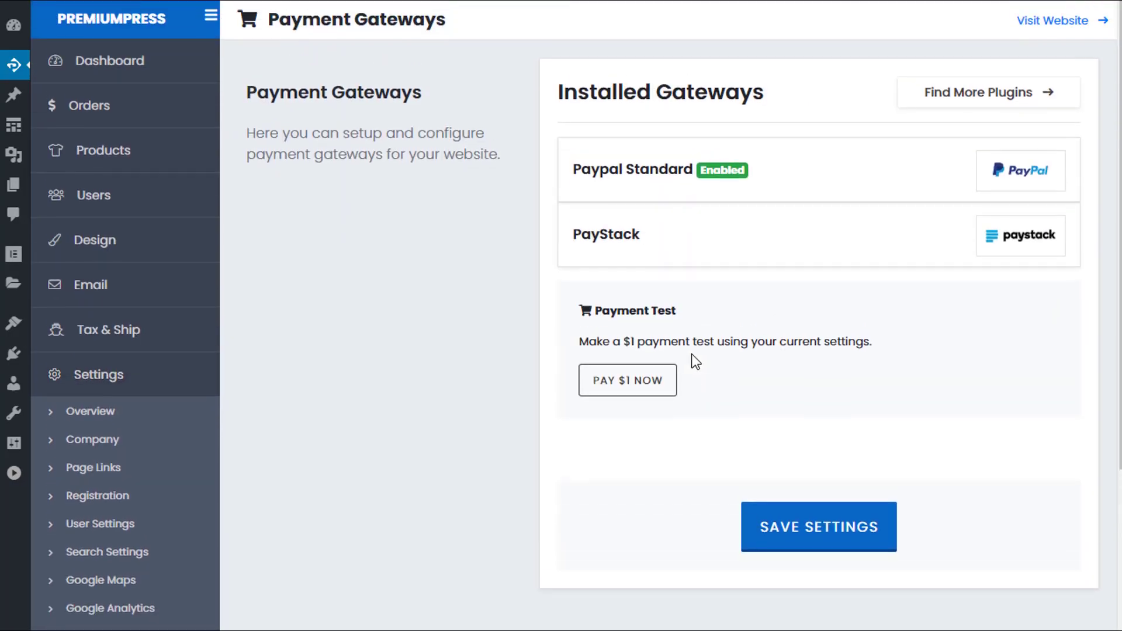